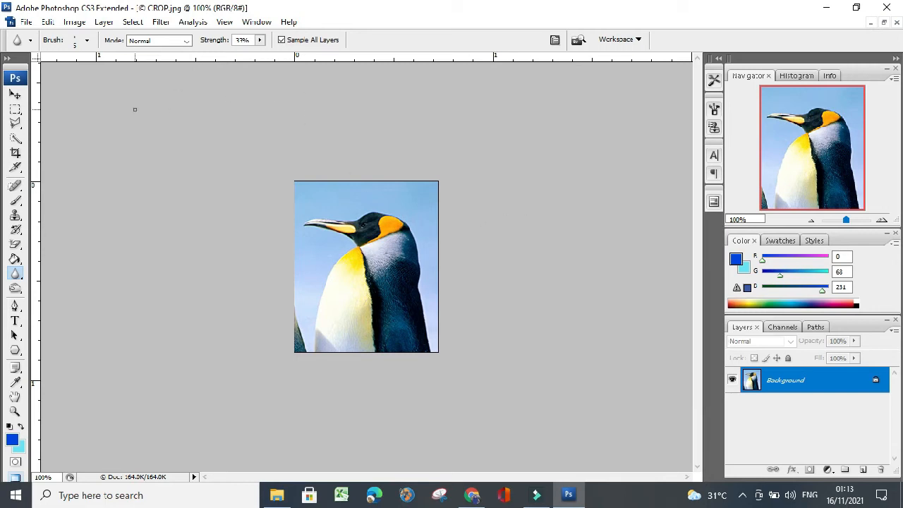
Duplicate the Background layer within CROP.jpg as "Background copy"
{"action": "left_click", "coordinate": [103, 24]}
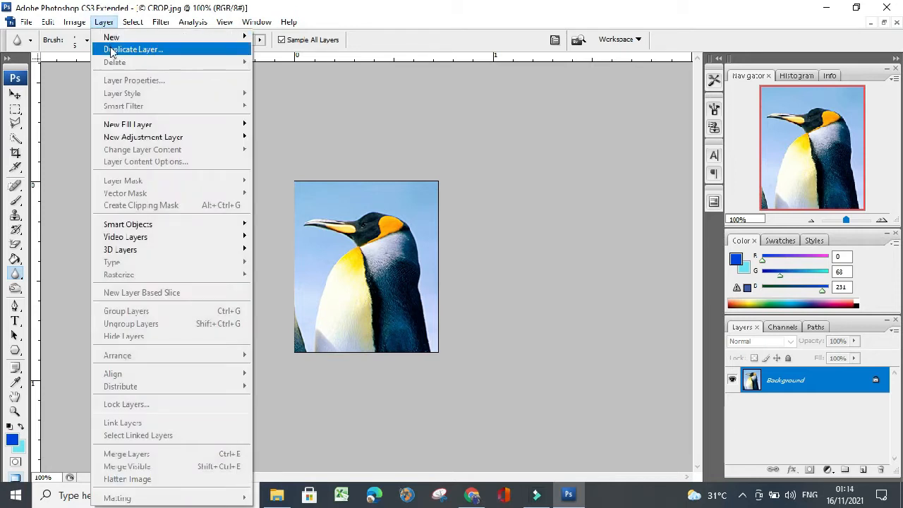
{"action": "left_click", "coordinate": [110, 50]}
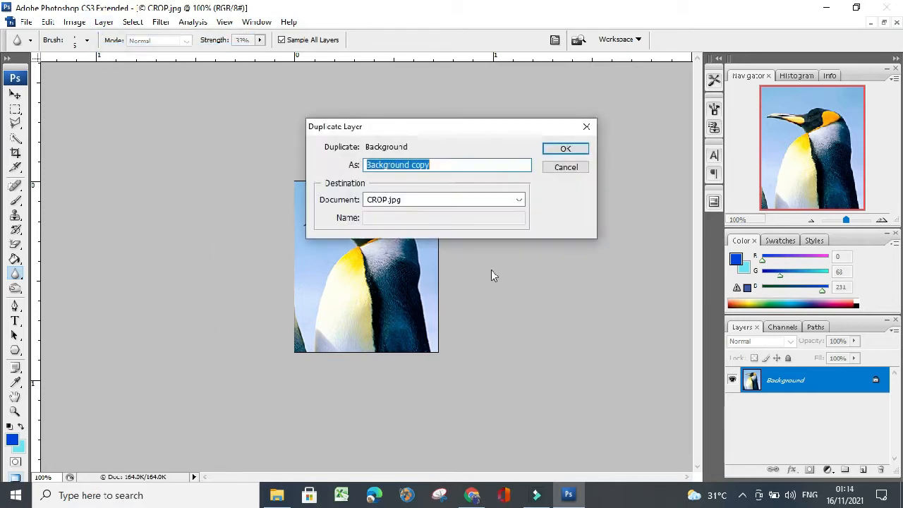
{"action": "left_click", "coordinate": [564, 150]}
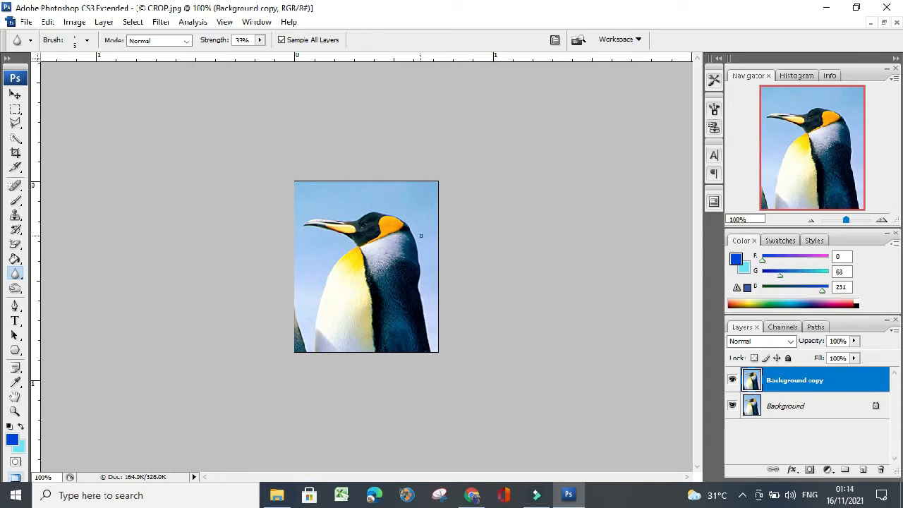
Select all the sky around the penguin on the Background copy layer using the Quick Selection tool with a 30 px brush
{"action": "left_click", "coordinate": [882, 222]}
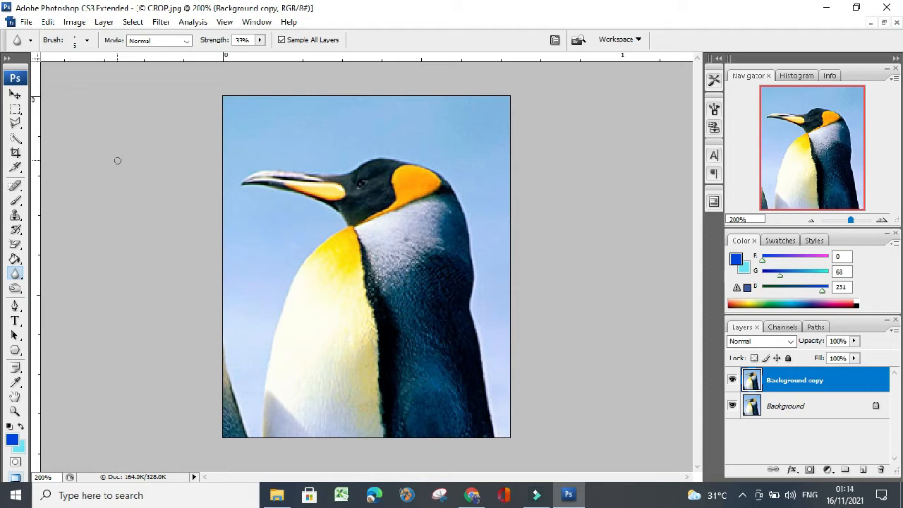
{"action": "left_click", "coordinate": [13, 139]}
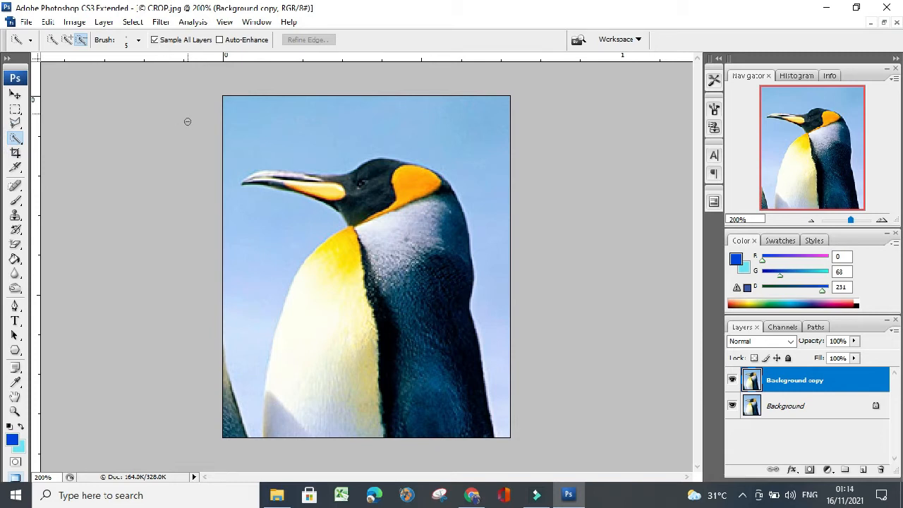
{"action": "left_click", "coordinate": [80, 39]}
{"action": "left_click", "coordinate": [139, 44]}
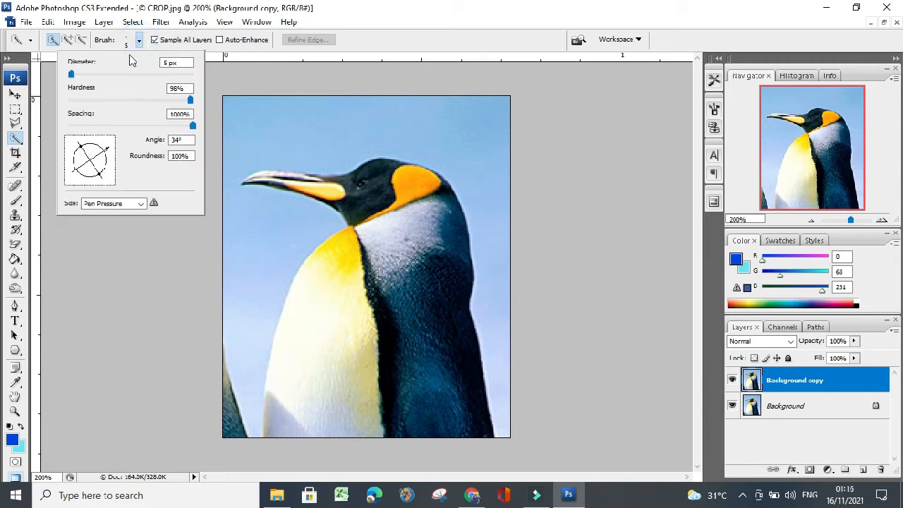
{"action": "left_click", "coordinate": [87, 74]}
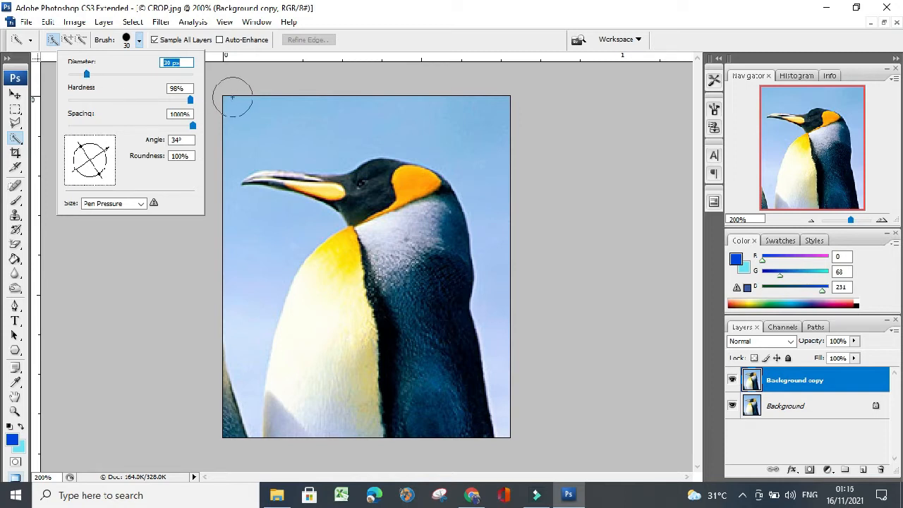
{"action": "left_click", "coordinate": [140, 266]}
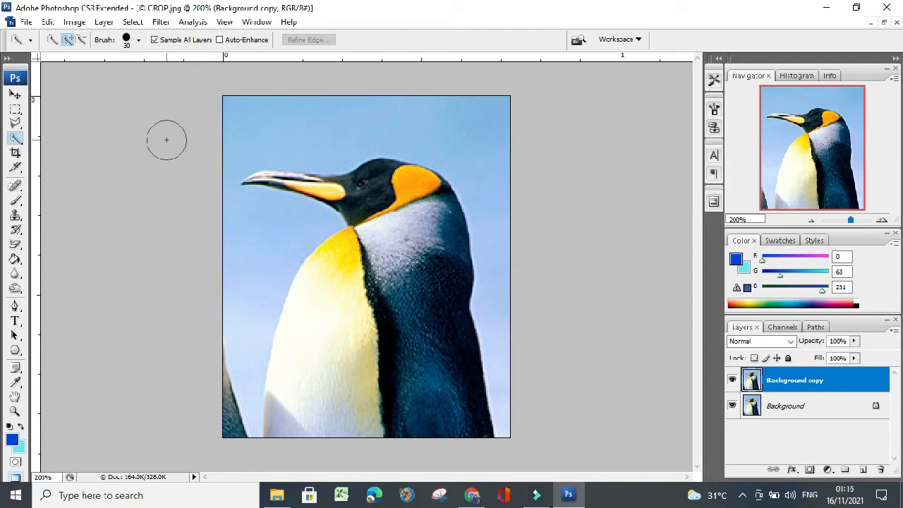
{"action": "left_click", "coordinate": [247, 115]}
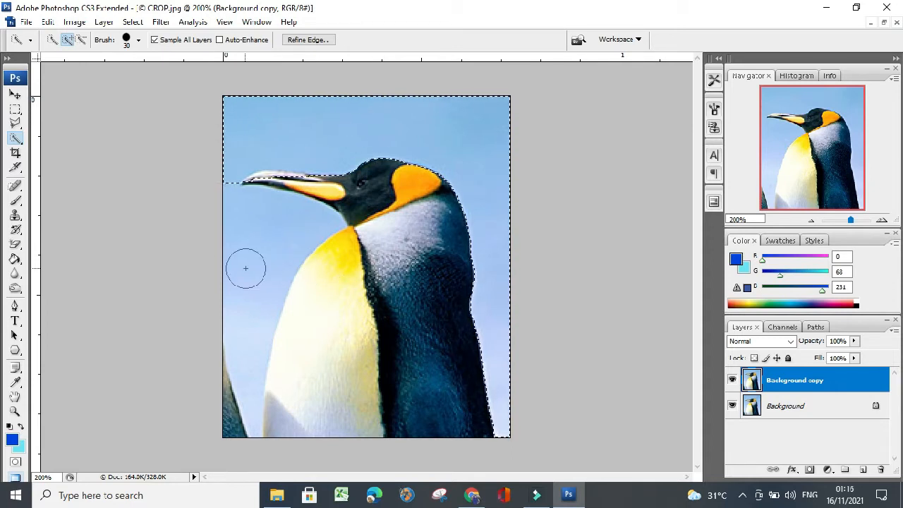
{"action": "mouse_move", "coordinate": [230, 244]}
{"action": "left_mouse_down"}
{"action": "mouse_move", "coordinate": [167, 364]}
{"action": "mouse_move", "coordinate": [217, 398]}
{"action": "left_mouse_up"}
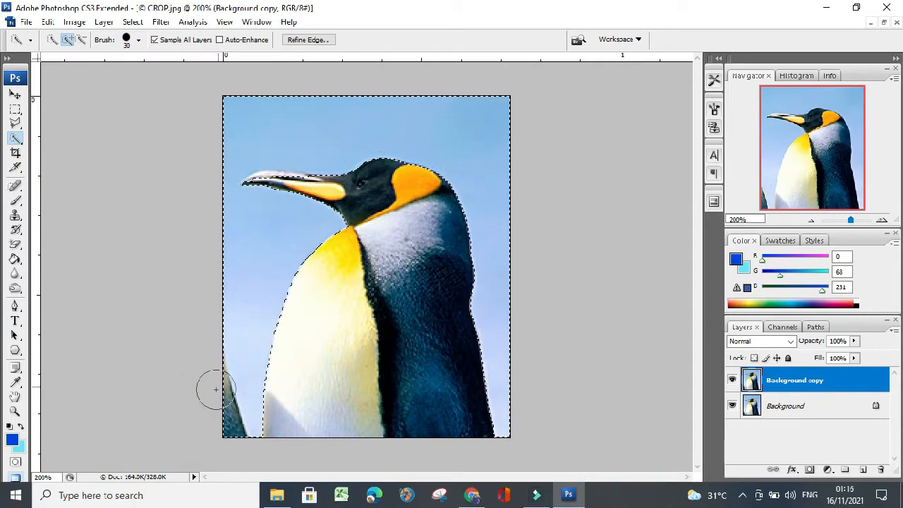
{"action": "mouse_move", "coordinate": [289, 297]}
{"action": "left_mouse_down"}
{"action": "mouse_move", "coordinate": [322, 288]}
{"action": "mouse_move", "coordinate": [359, 231]}
{"action": "left_mouse_up"}
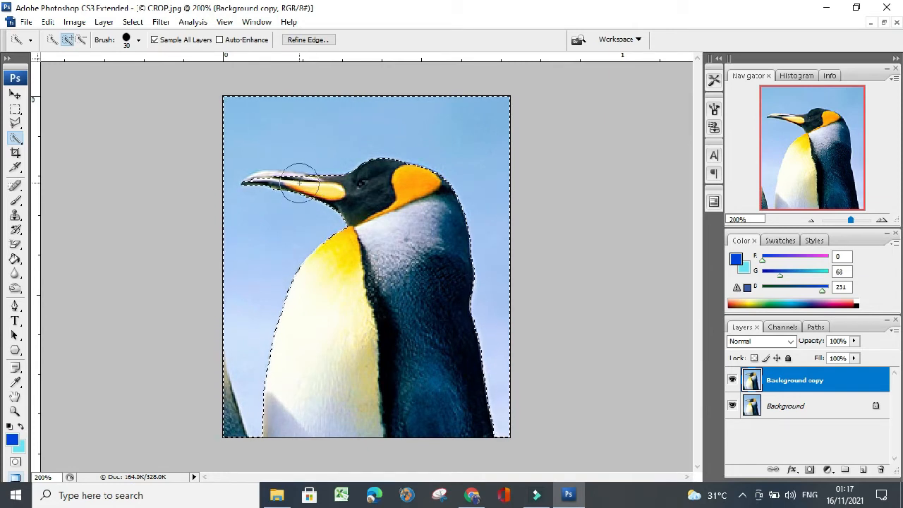
Subtract the upper part of the penguin's beak from the sky selection with a 6 px Quick Selection brush
{"action": "left_click", "coordinate": [82, 41]}
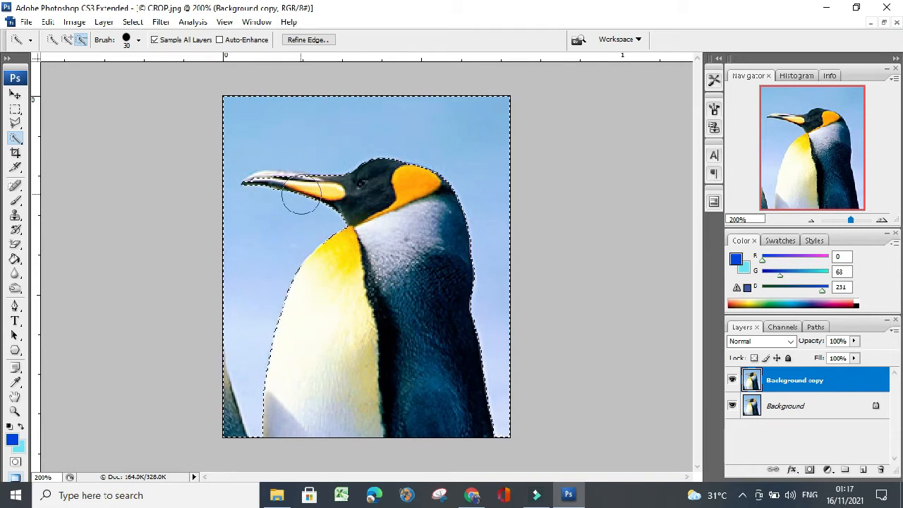
{"action": "left_click", "coordinate": [139, 40]}
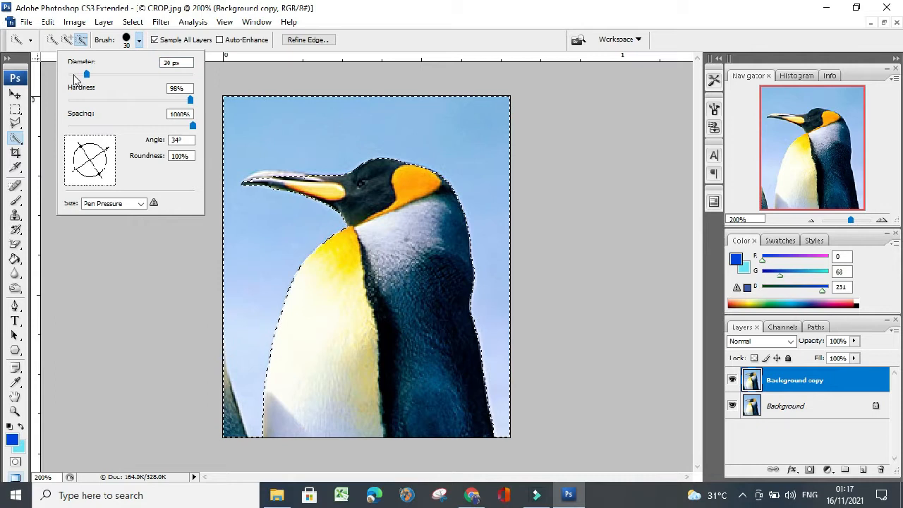
{"action": "left_click_drag", "start_coordinate": [86, 74], "coordinate": [71, 75]}
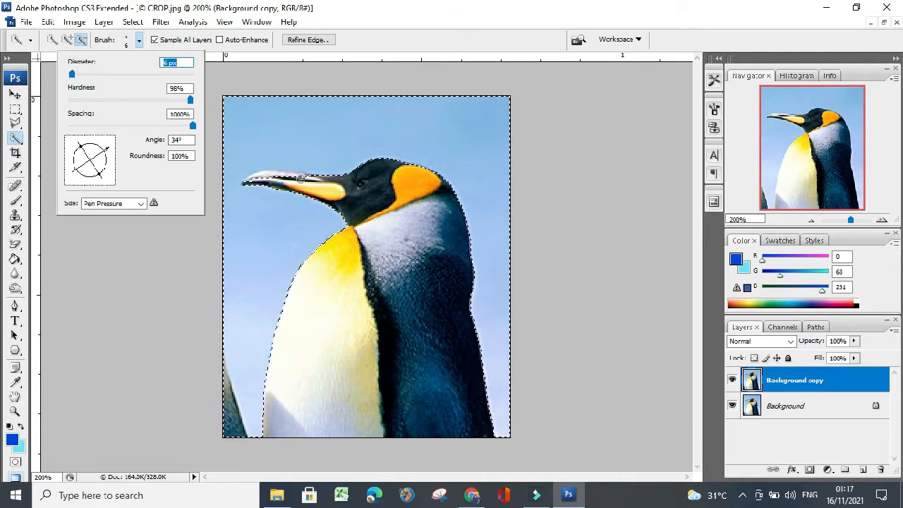
{"action": "key", "text": "Return"}
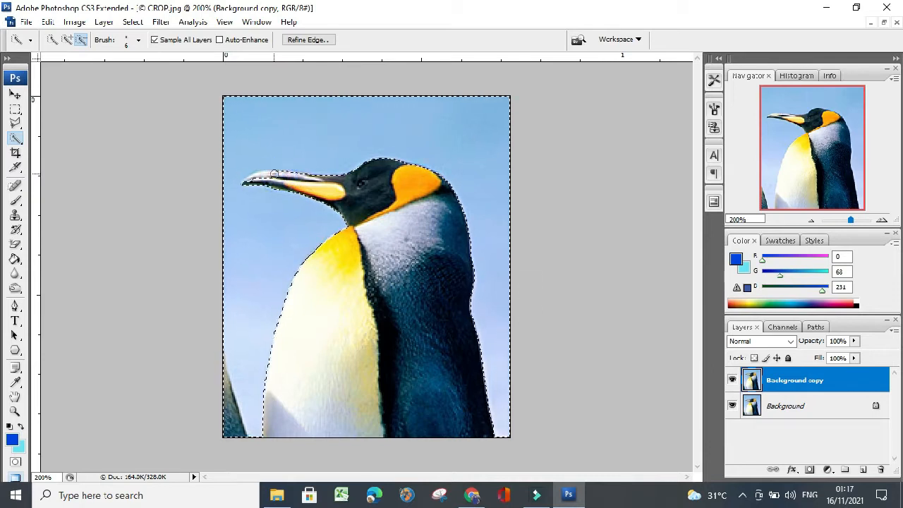
{"action": "left_click", "coordinate": [67, 40]}
Set up the Gradient tool with the orange, red and teal gradient, replacing the current presets with the Color Harmonies 1 set
{"action": "left_click", "coordinate": [15, 260]}
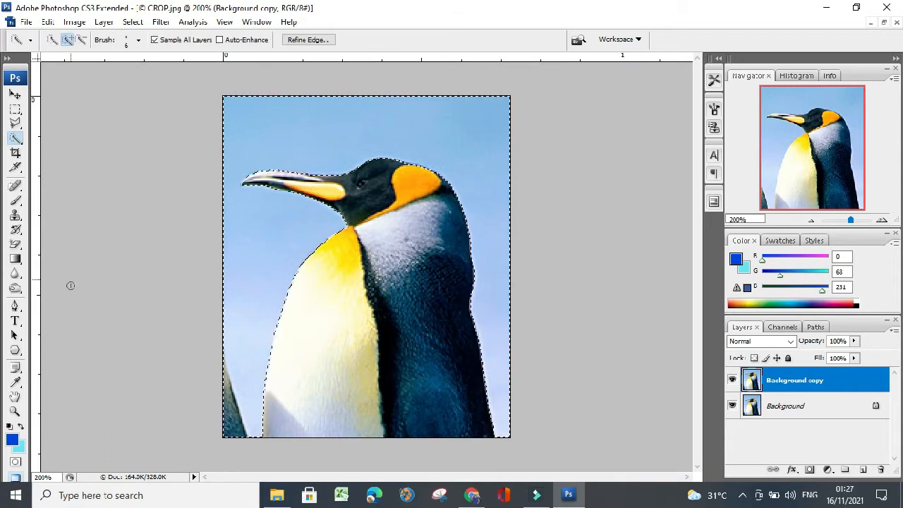
{"action": "left_click", "coordinate": [18, 261]}
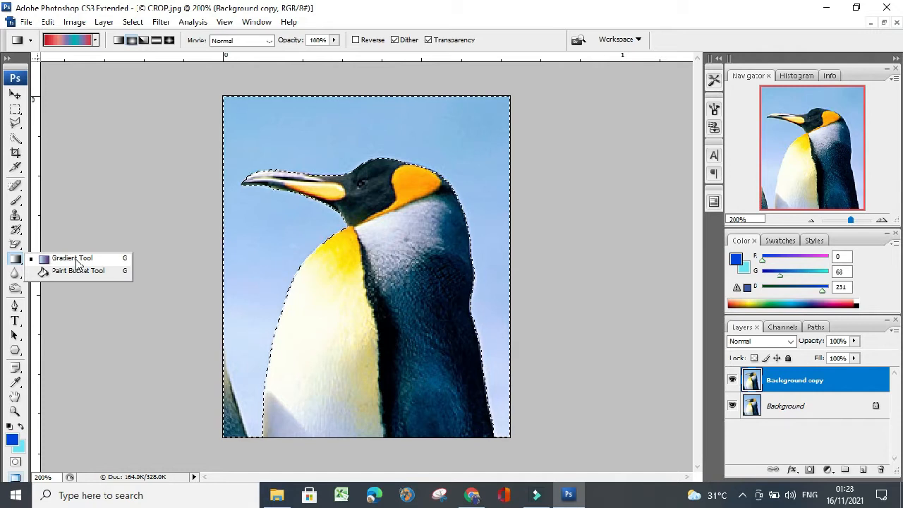
{"action": "left_click", "coordinate": [76, 259]}
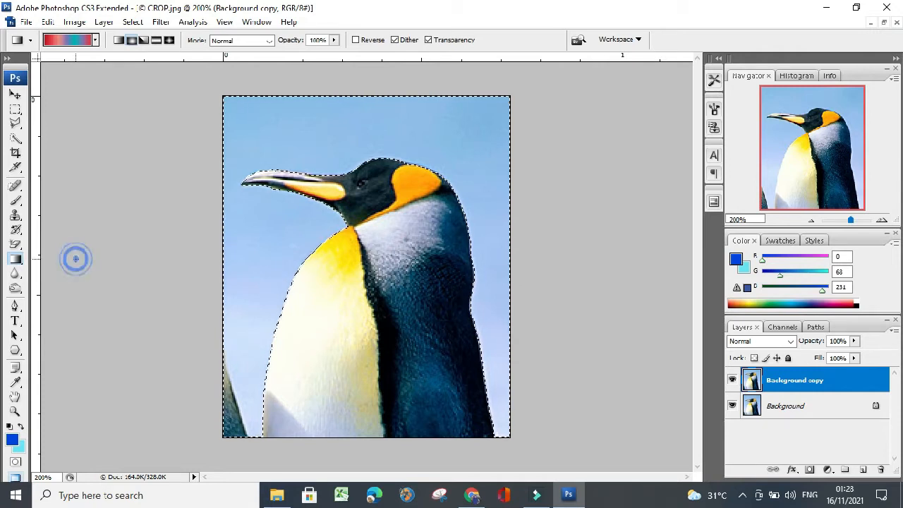
{"action": "left_click", "coordinate": [95, 41]}
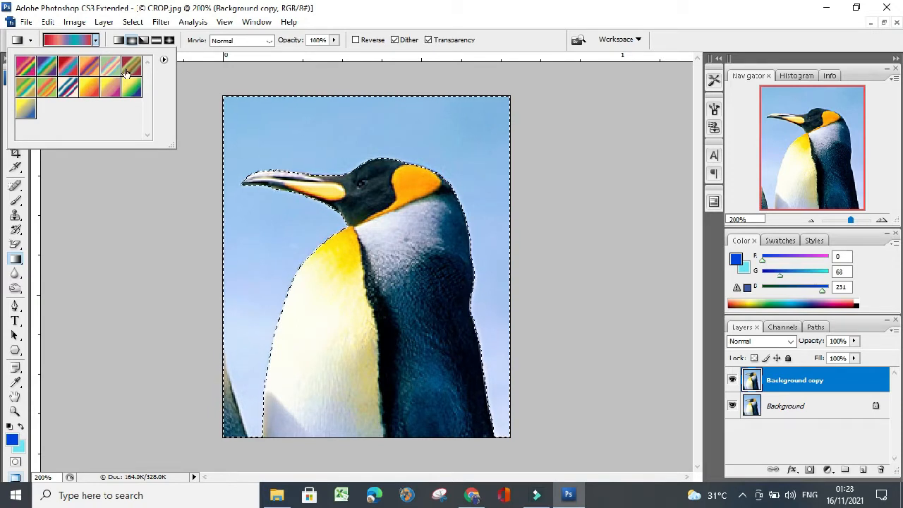
{"action": "left_click", "coordinate": [163, 62]}
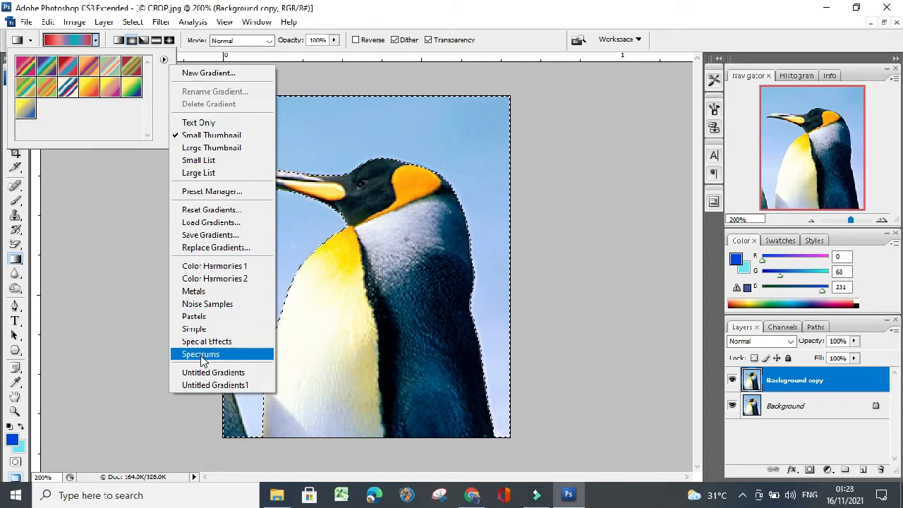
{"action": "left_click", "coordinate": [204, 268]}
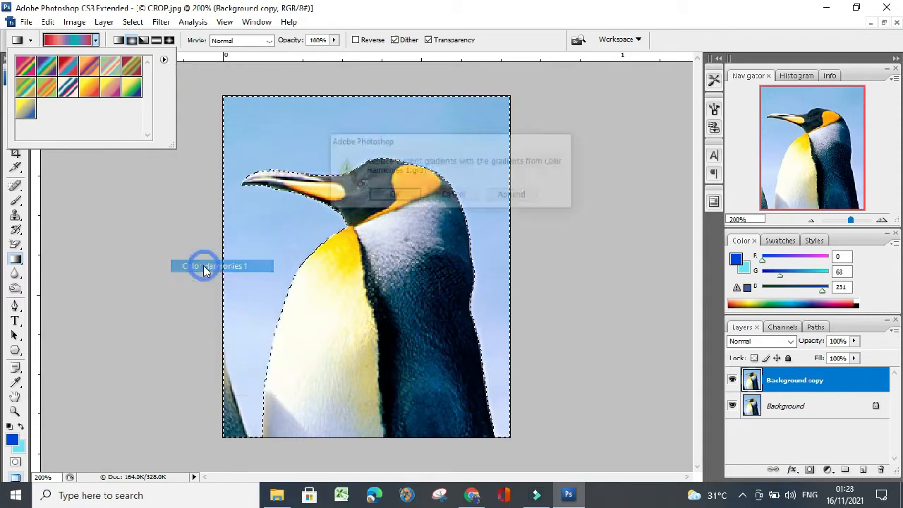
{"action": "left_click", "coordinate": [394, 197]}
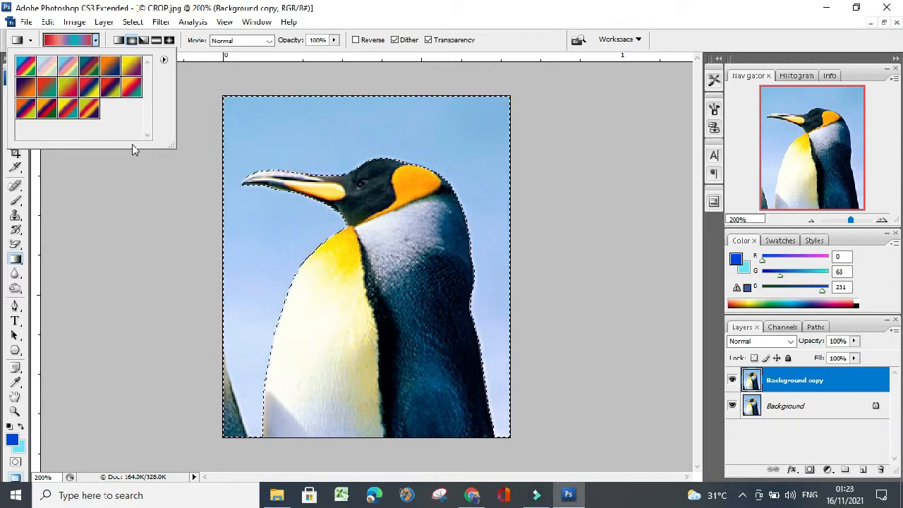
{"action": "left_click", "coordinate": [129, 90]}
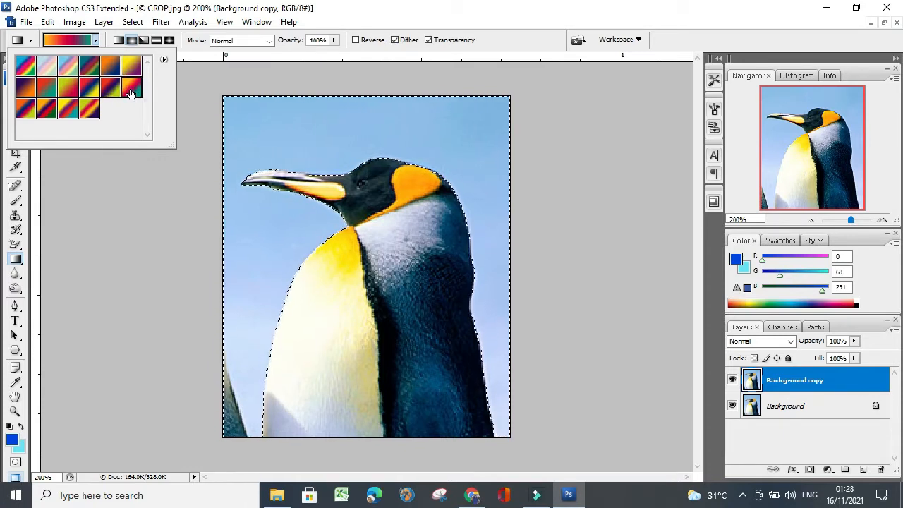
{"action": "left_click", "coordinate": [117, 175]}
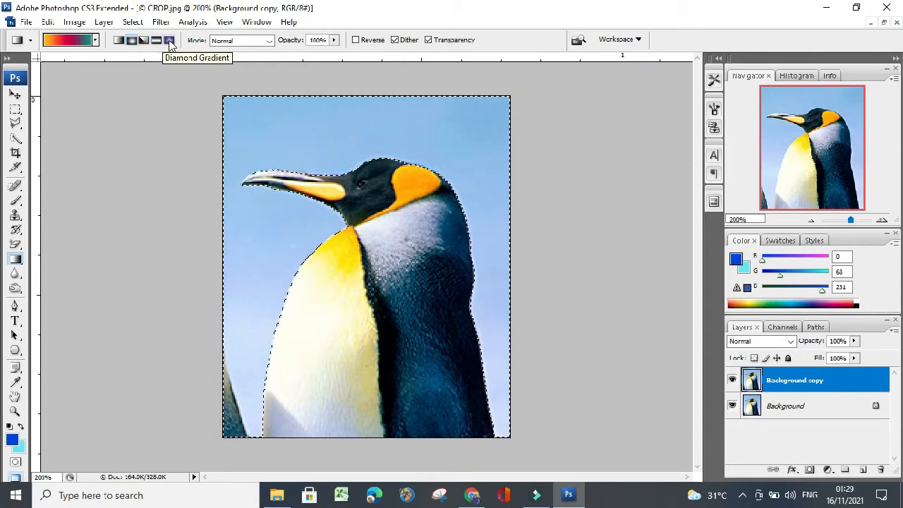
Fill the selected sky with radial gradients of varying centre and radius, the last centred near the image's upper-right corner
{"action": "left_click", "coordinate": [133, 41]}
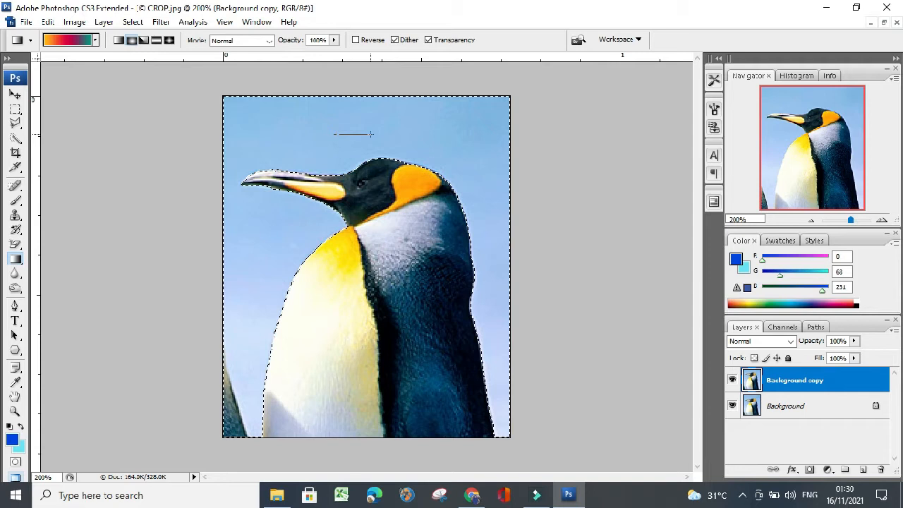
{"action": "left_click_drag", "start_coordinate": [337, 134], "coordinate": [372, 133]}
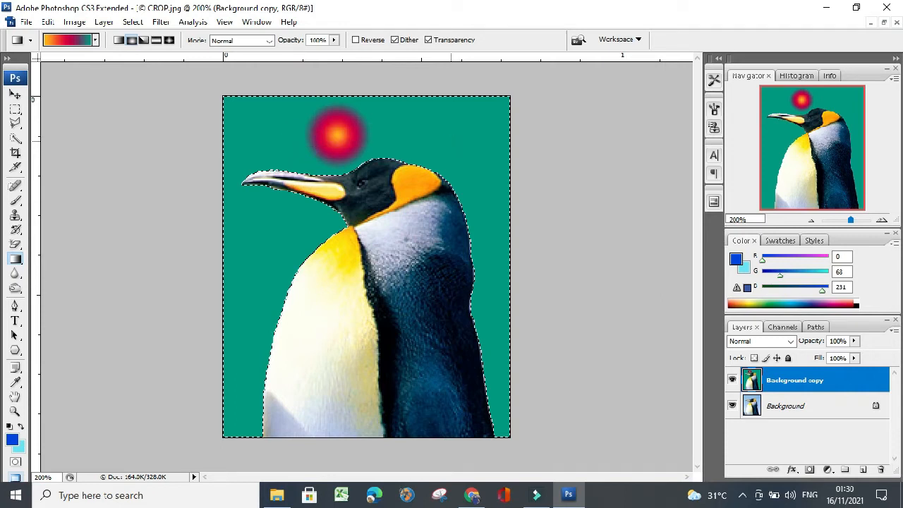
{"action": "left_click_drag", "start_coordinate": [303, 138], "coordinate": [392, 260]}
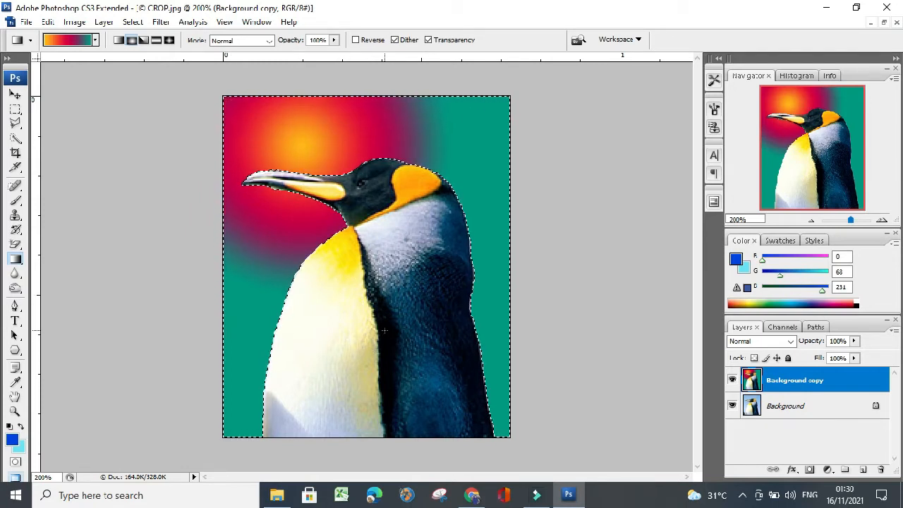
{"action": "left_click_drag", "start_coordinate": [324, 324], "coordinate": [415, 211]}
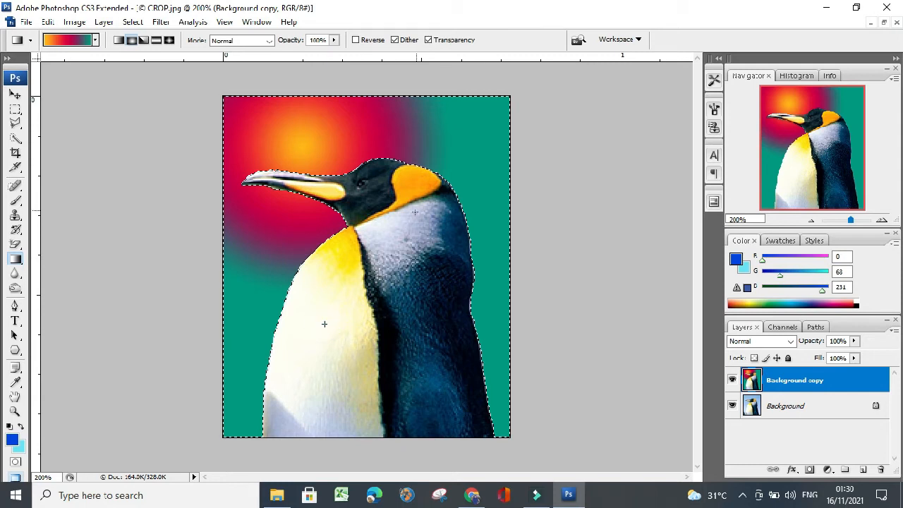
{"action": "left_click_drag", "start_coordinate": [437, 165], "coordinate": [437, 163]}
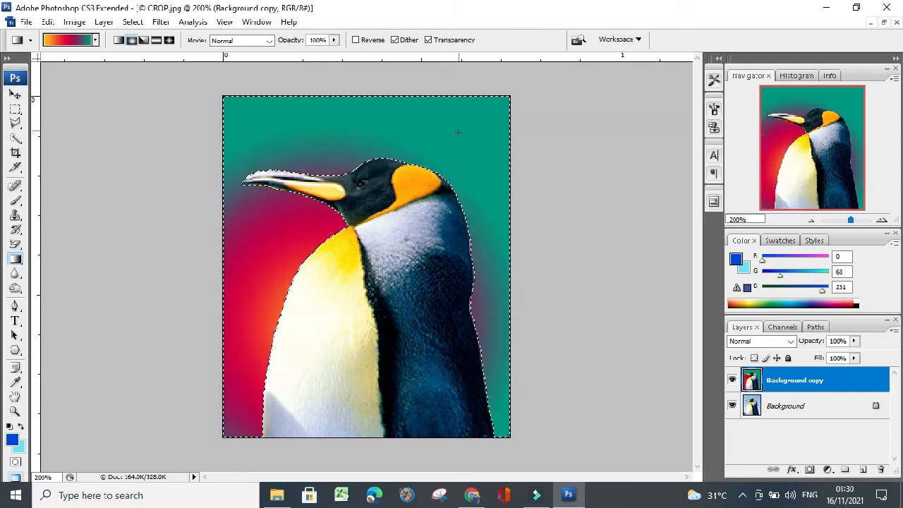
{"action": "left_click_drag", "start_coordinate": [452, 120], "coordinate": [407, 234]}
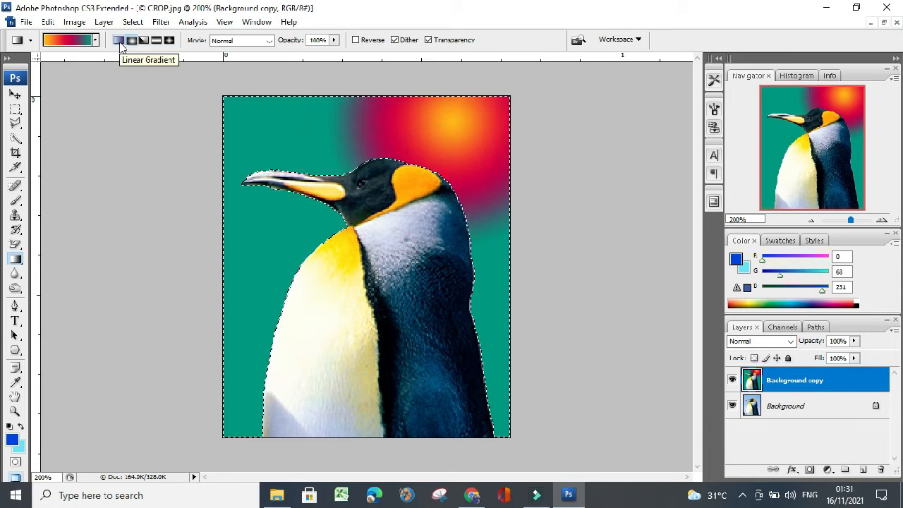
Apply linear gradients across the selected sky in horizontal and diagonal directions, finishing with a plain orange sky
{"action": "left_click", "coordinate": [120, 41]}
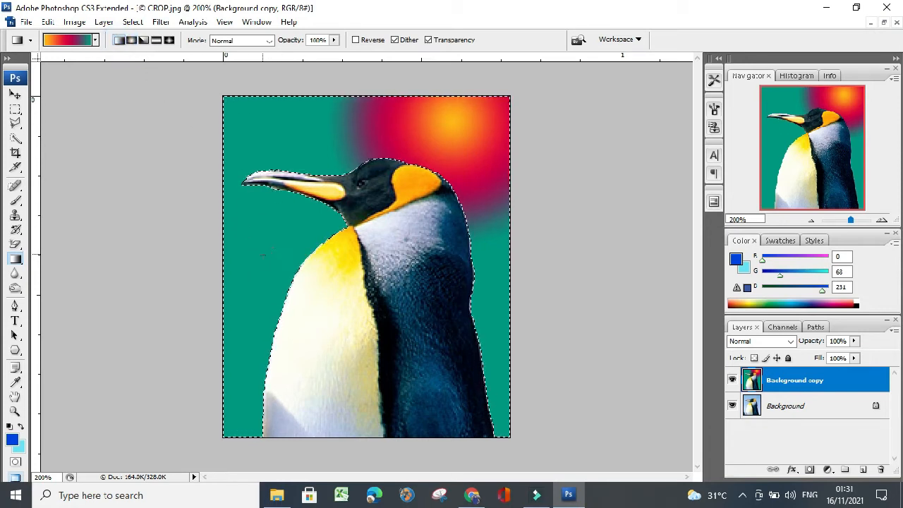
{"action": "left_click_drag", "start_coordinate": [256, 252], "coordinate": [296, 256]}
{"action": "left_click_drag", "start_coordinate": [387, 260], "coordinate": [388, 261]}
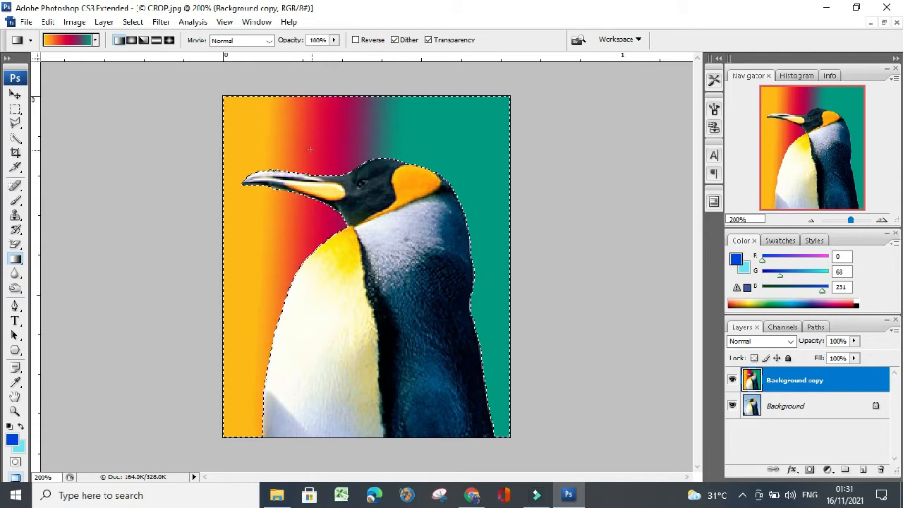
{"action": "left_click_drag", "start_coordinate": [322, 124], "coordinate": [403, 287]}
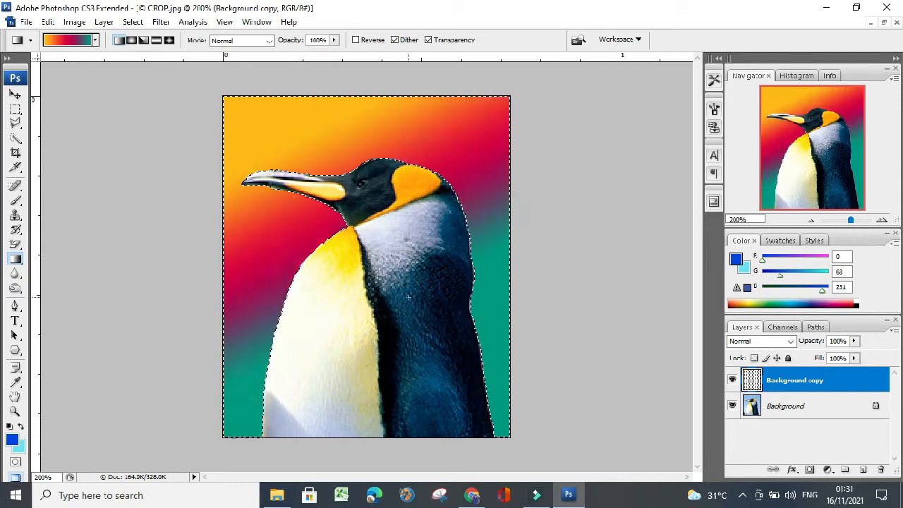
{"action": "left_click_drag", "start_coordinate": [359, 140], "coordinate": [369, 141]}
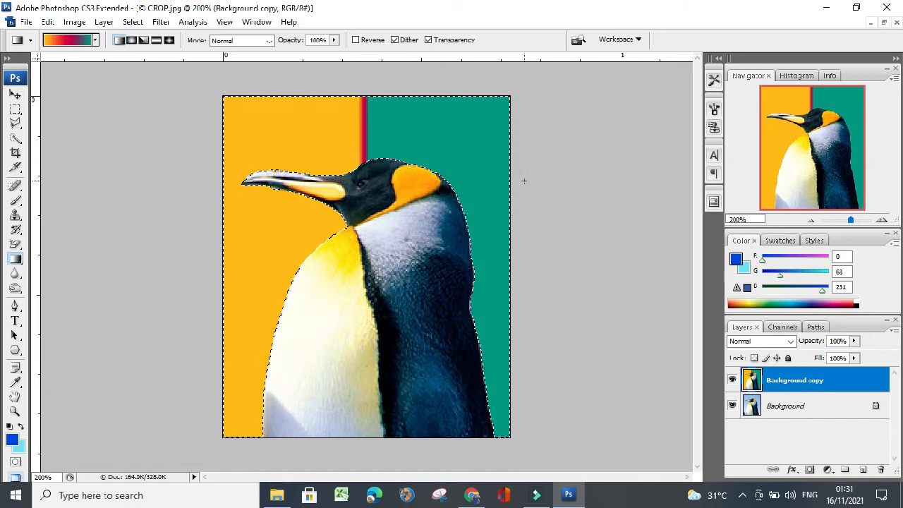
{"action": "key", "text": "ctrl+z"}
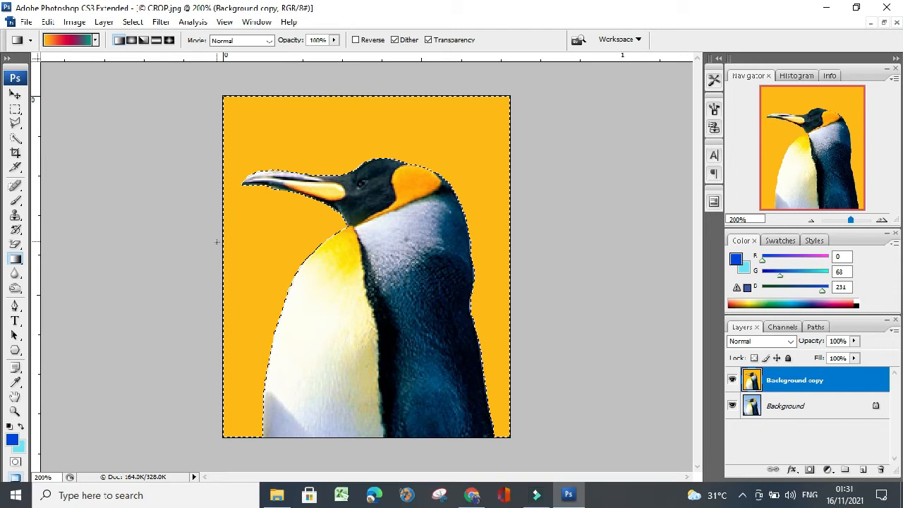
Fill the selected sky with plain teal using a short gradient stroke beside the canvas, and set up the Paint Bucket with Foreground as fill source
{"action": "left_click_drag", "start_coordinate": [191, 232], "coordinate": [198, 233]}
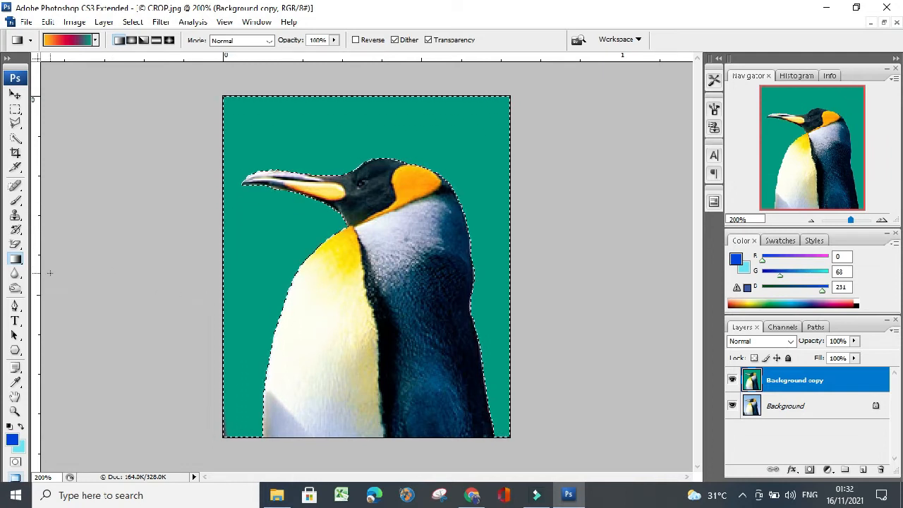
{"action": "left_click", "coordinate": [15, 259]}
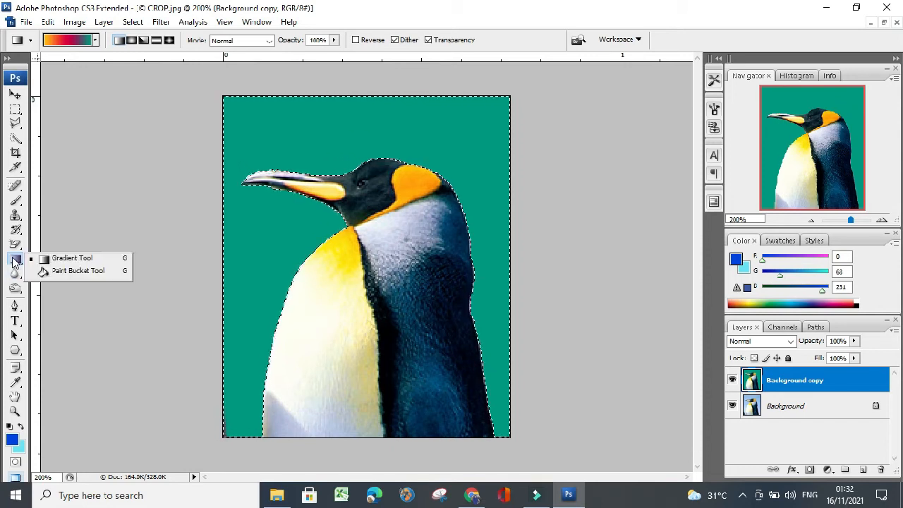
{"action": "left_click", "coordinate": [65, 273]}
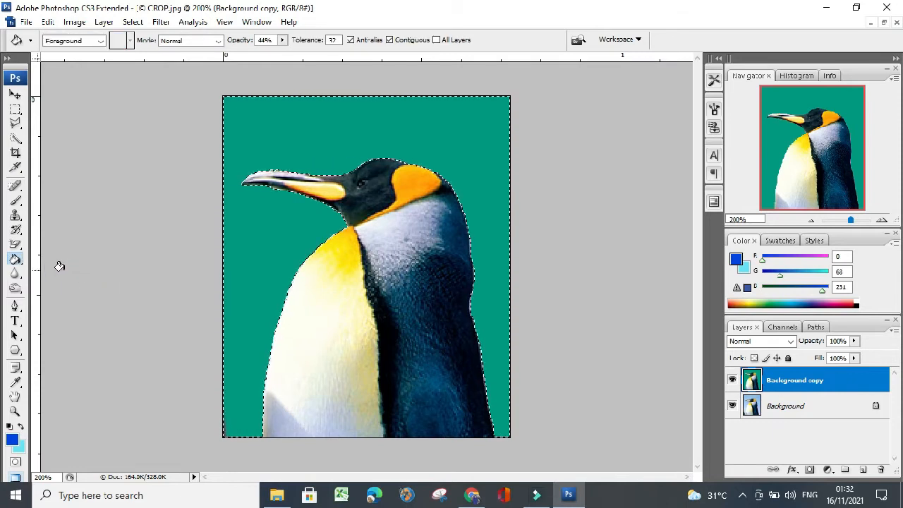
{"action": "left_click", "coordinate": [101, 41]}
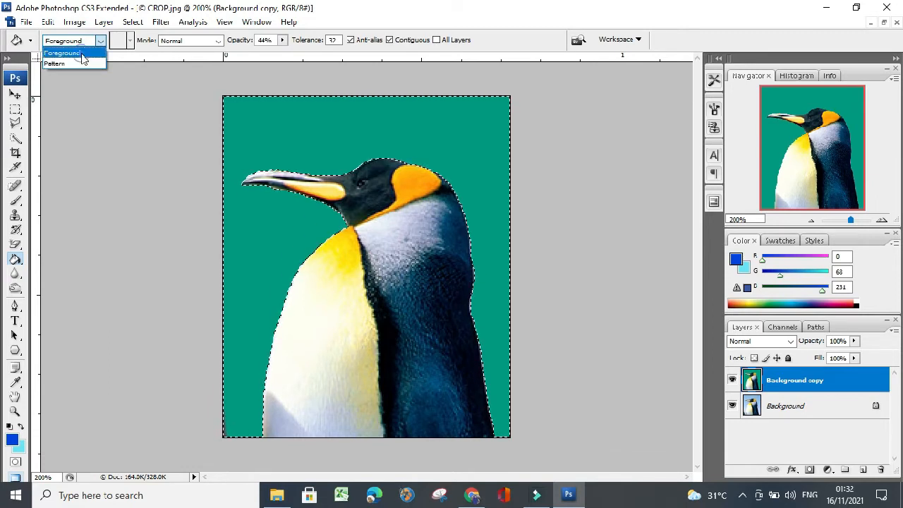
{"action": "left_click", "coordinate": [83, 56]}
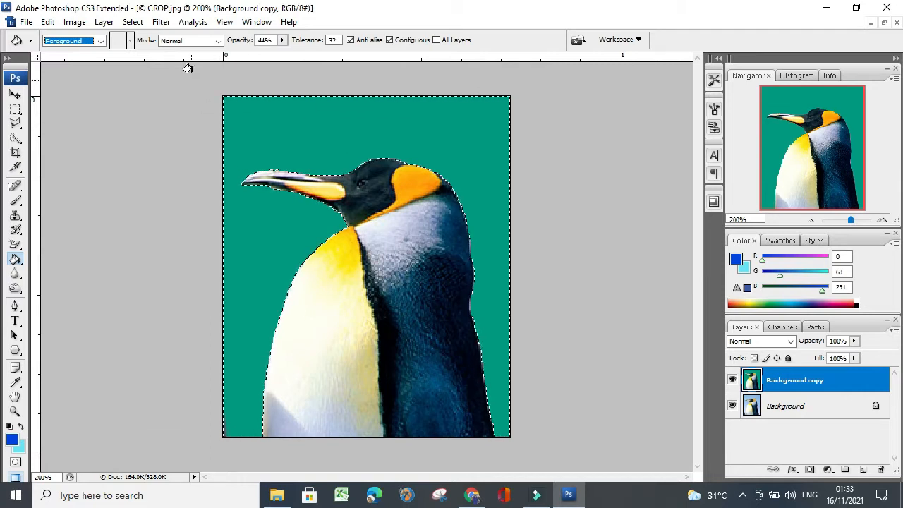
Fill the selected sky with the bright blue foreground colour in Normal mode at 99% opacity
{"action": "left_click", "coordinate": [220, 44]}
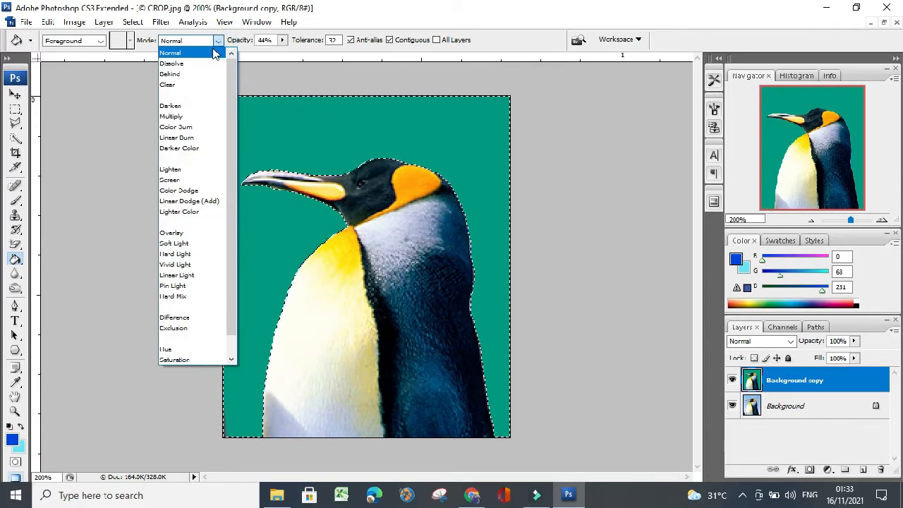
{"action": "left_click", "coordinate": [212, 47]}
{"action": "left_click", "coordinate": [282, 41]}
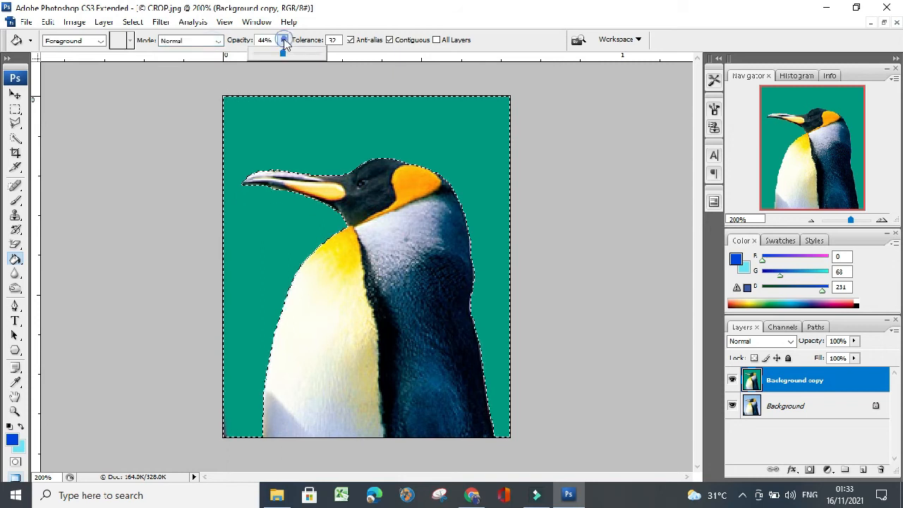
{"action": "left_click_drag", "start_coordinate": [282, 54], "coordinate": [320, 54]}
{"action": "left_click", "coordinate": [285, 120]}
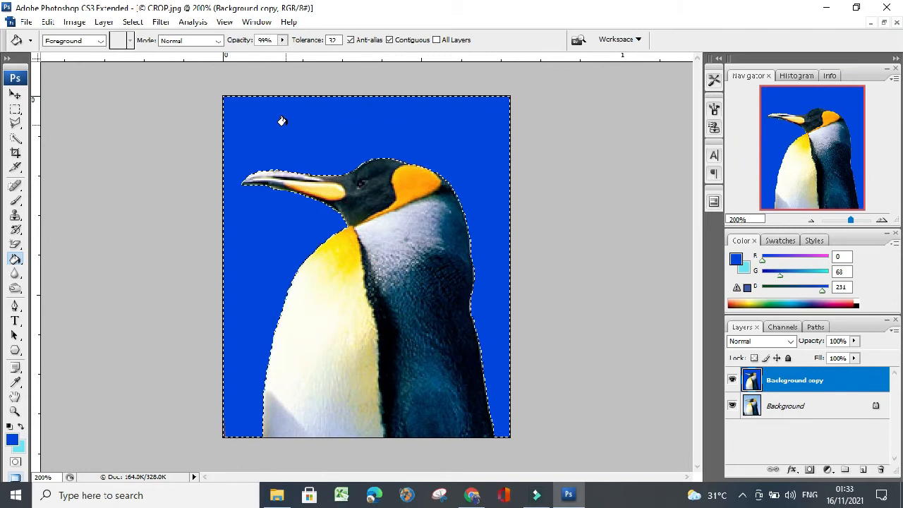
Fill the selected sky with purple using a red value of 150, and refill it with dark blue RGB 43, 53, 148
{"action": "left_click", "coordinate": [841, 257]}
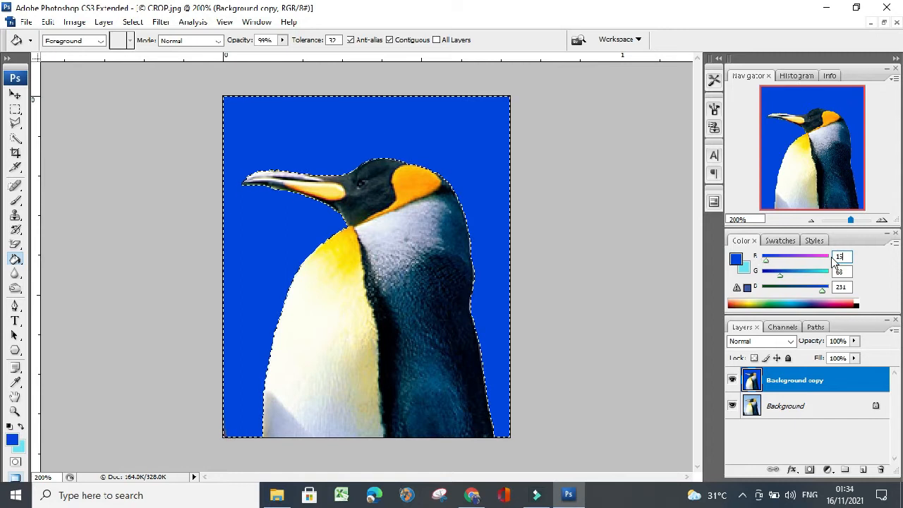
{"action": "type", "text": "0"}
{"action": "key", "text": "Return"}
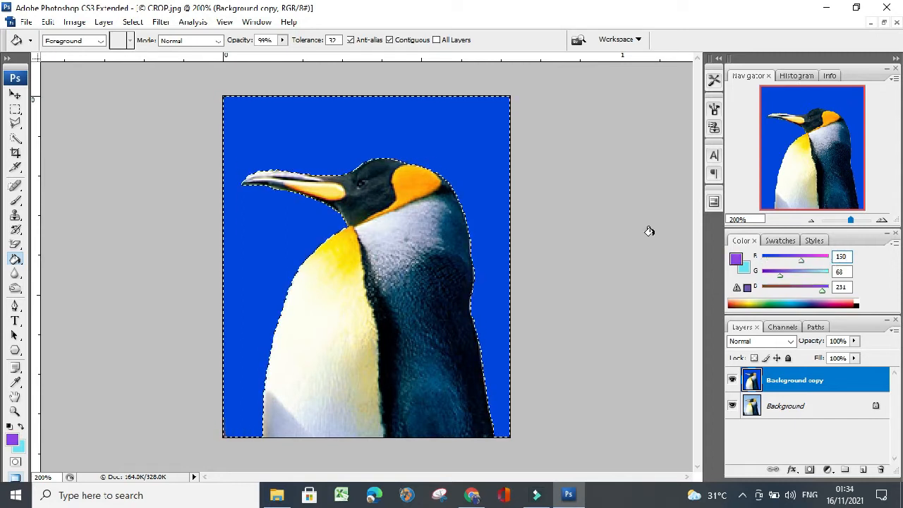
{"action": "left_click", "coordinate": [425, 127]}
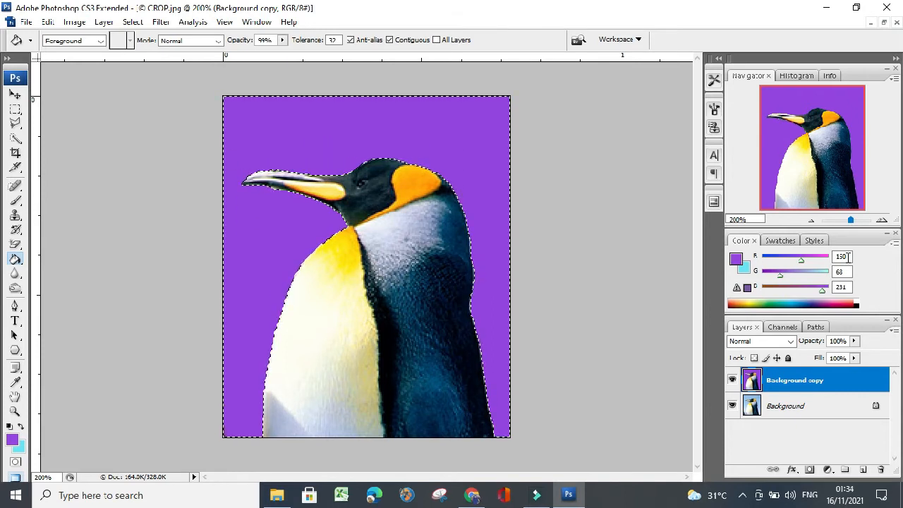
{"action": "left_click", "coordinate": [815, 299]}
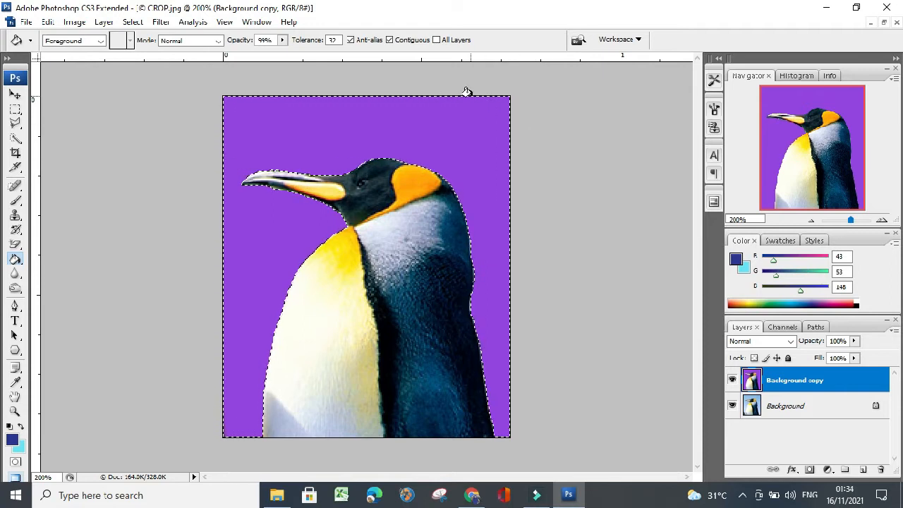
{"action": "left_click", "coordinate": [394, 127]}
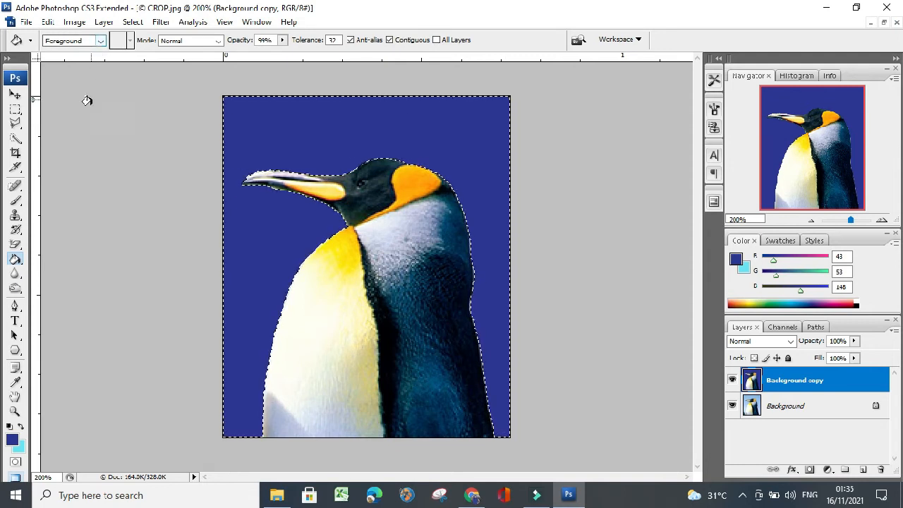
Switch the Paint Bucket's fill source to Pattern and replace the current patterns with the Texture Fill 2 set
{"action": "left_click", "coordinate": [100, 41]}
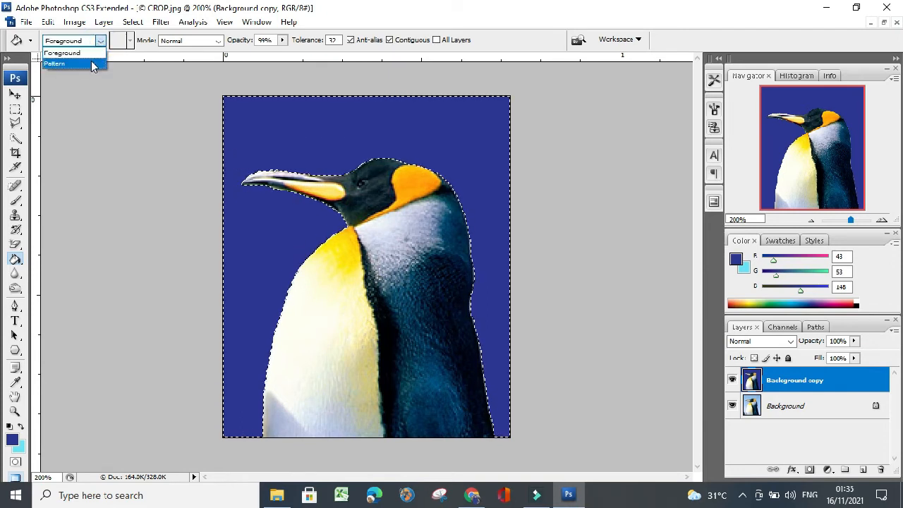
{"action": "left_click", "coordinate": [91, 62]}
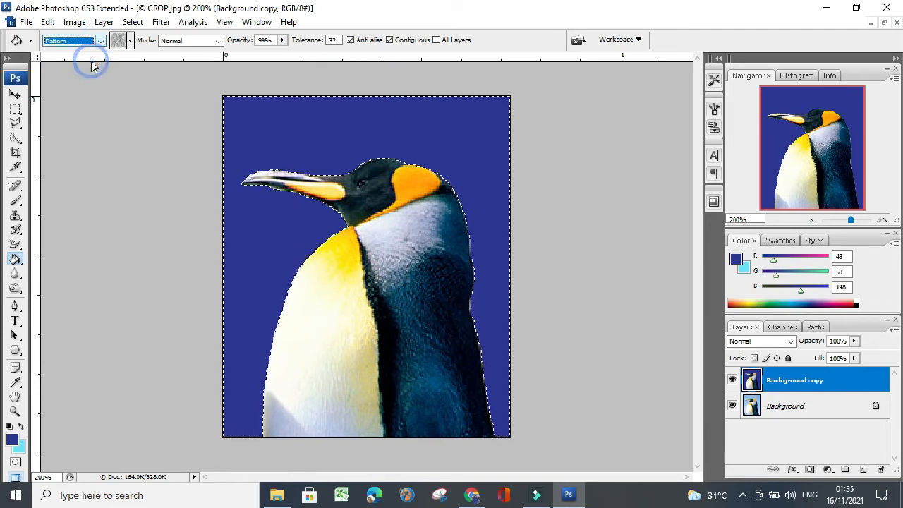
{"action": "left_click", "coordinate": [129, 41]}
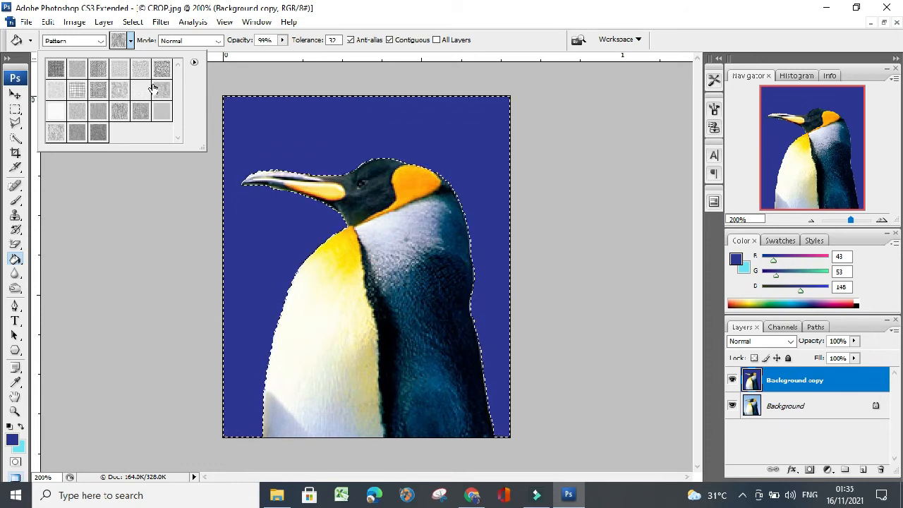
{"action": "left_click", "coordinate": [194, 63]}
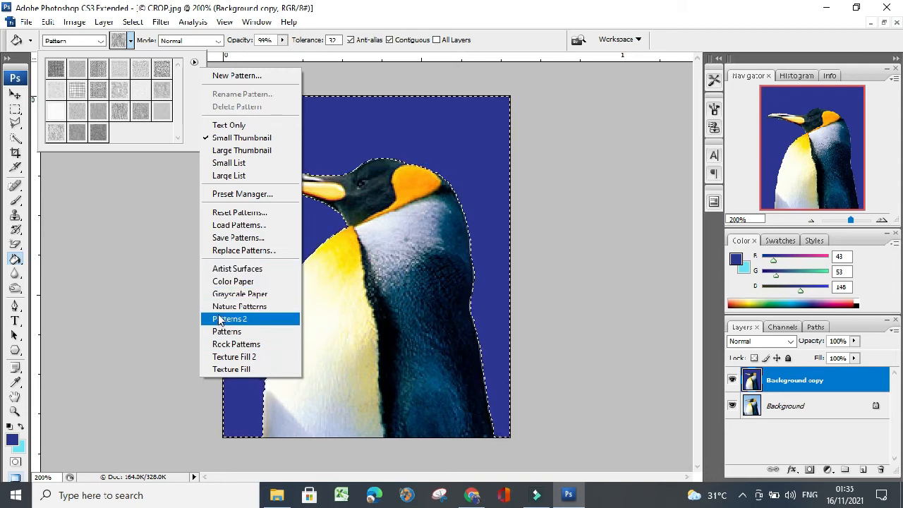
{"action": "left_click", "coordinate": [241, 358]}
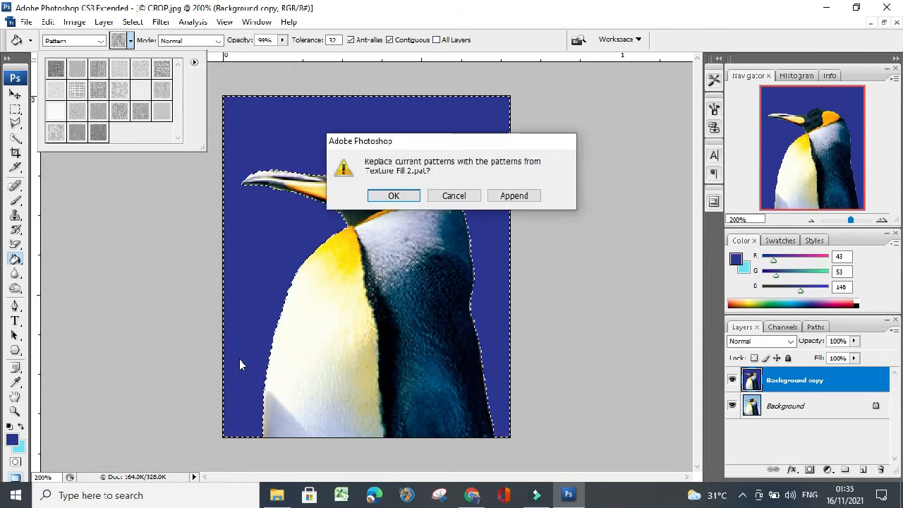
{"action": "left_click", "coordinate": [394, 196]}
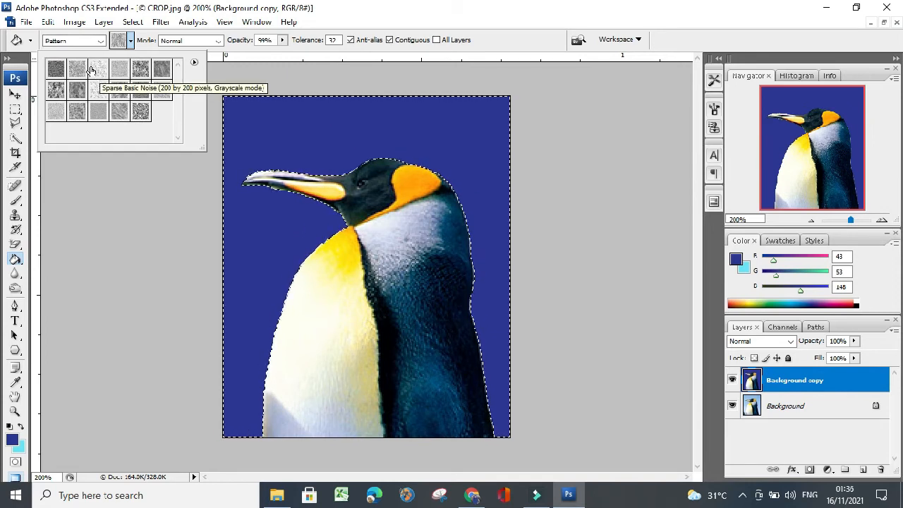
Fill the selected sky with the first pattern in the second row of the Texture Fill 2 set at 100% opacity
{"action": "left_click", "coordinate": [57, 93]}
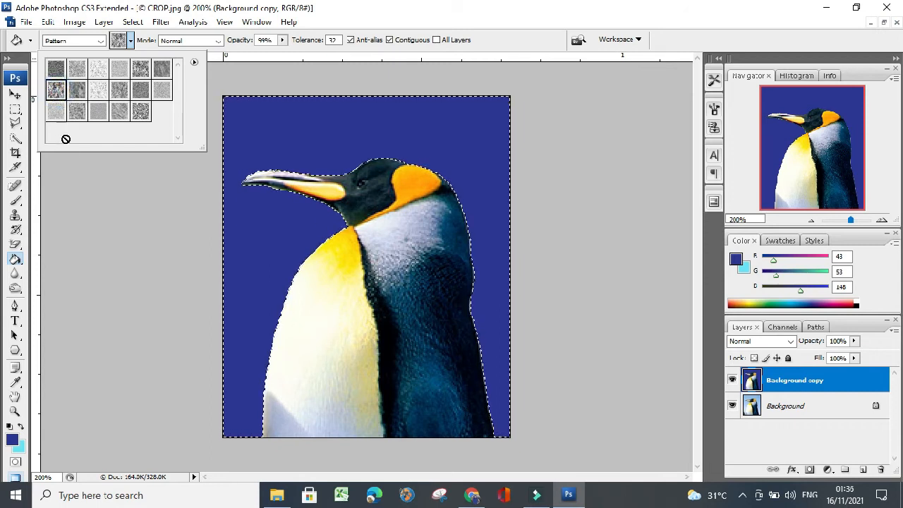
{"action": "left_click", "coordinate": [69, 188]}
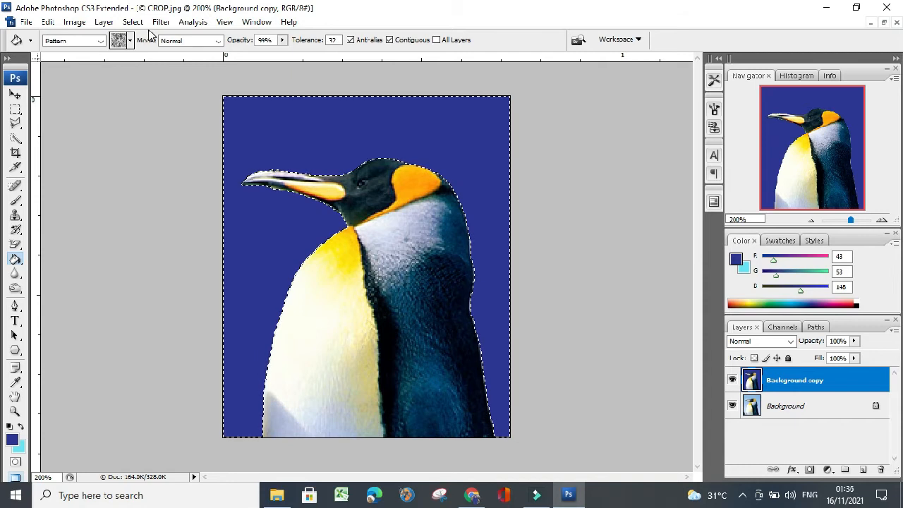
{"action": "left_click", "coordinate": [282, 39]}
{"action": "left_click_drag", "start_coordinate": [279, 54], "coordinate": [290, 56]}
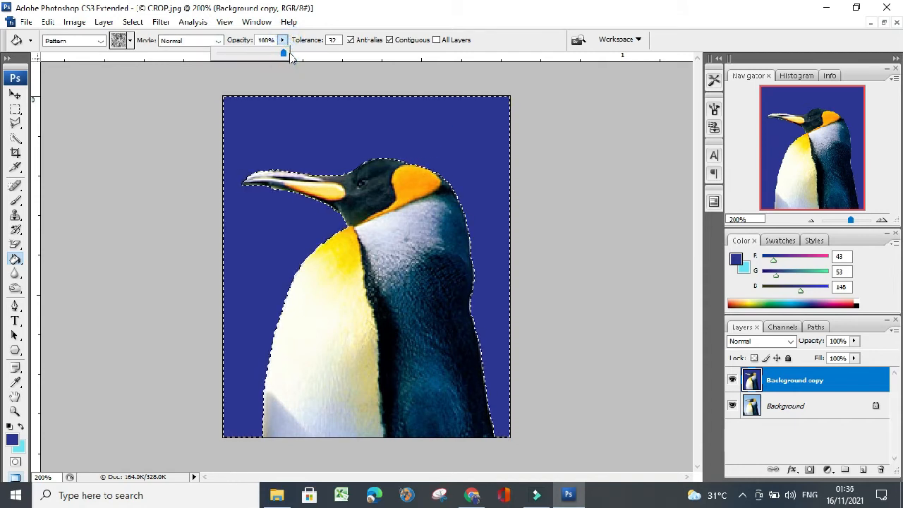
{"action": "left_click", "coordinate": [301, 125]}
{"action": "left_click", "coordinate": [301, 125]}
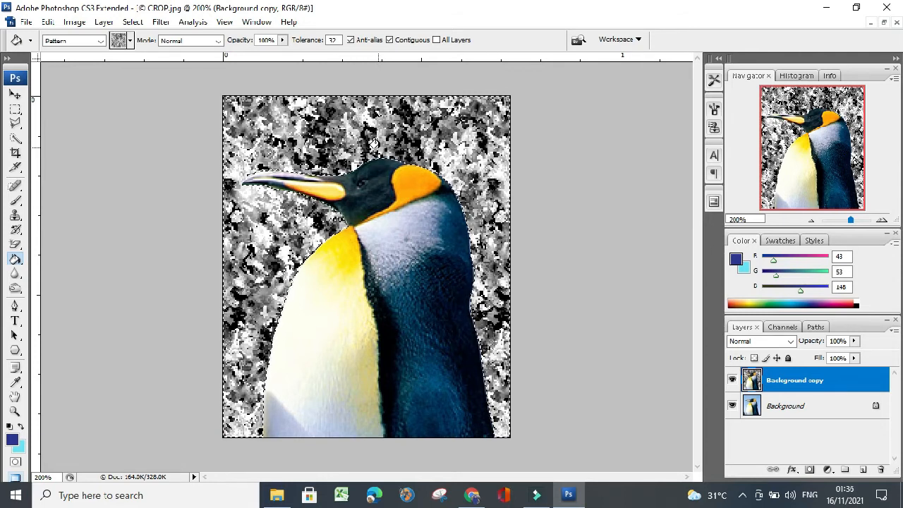
Revert the image through its history to the dark blue Paint Bucket fill, undoing the pattern fill
{"action": "left_click", "coordinate": [100, 42]}
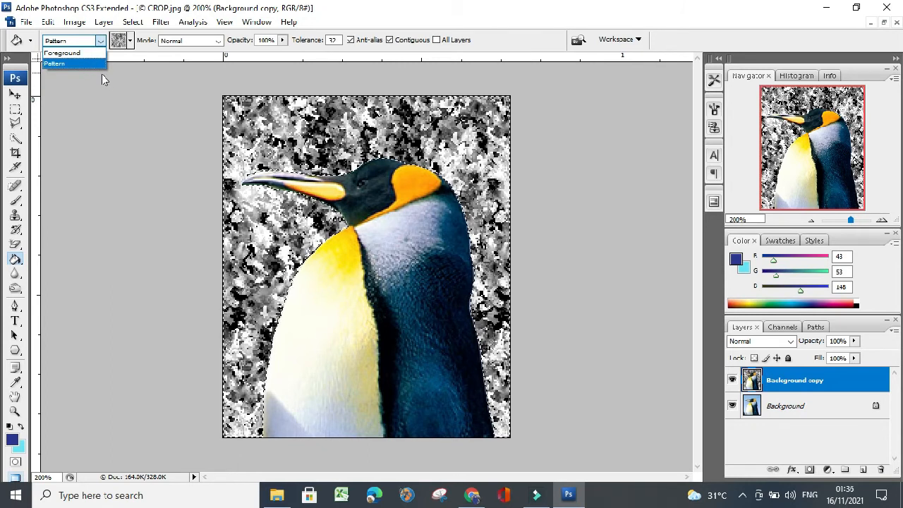
{"action": "left_click", "coordinate": [256, 24]}
{"action": "left_click", "coordinate": [256, 22]}
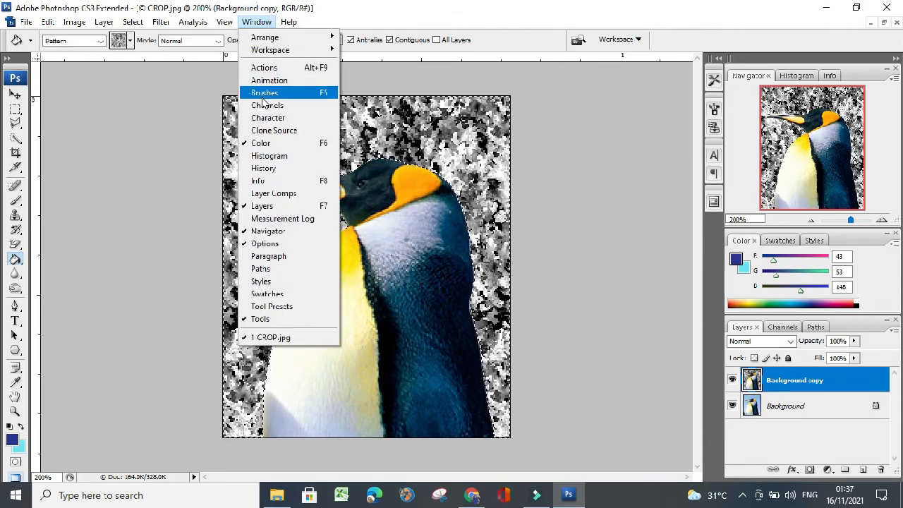
{"action": "left_click", "coordinate": [264, 169]}
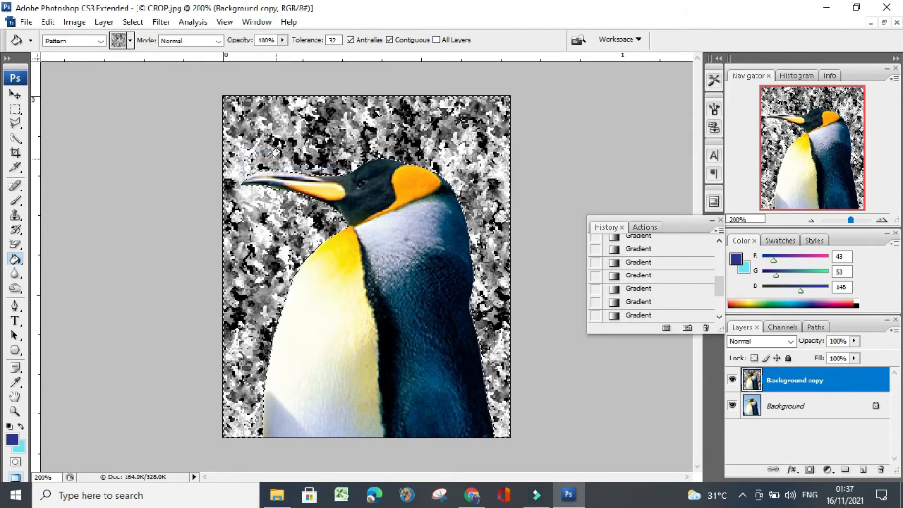
{"action": "left_click_drag", "start_coordinate": [719, 285], "coordinate": [718, 308]}
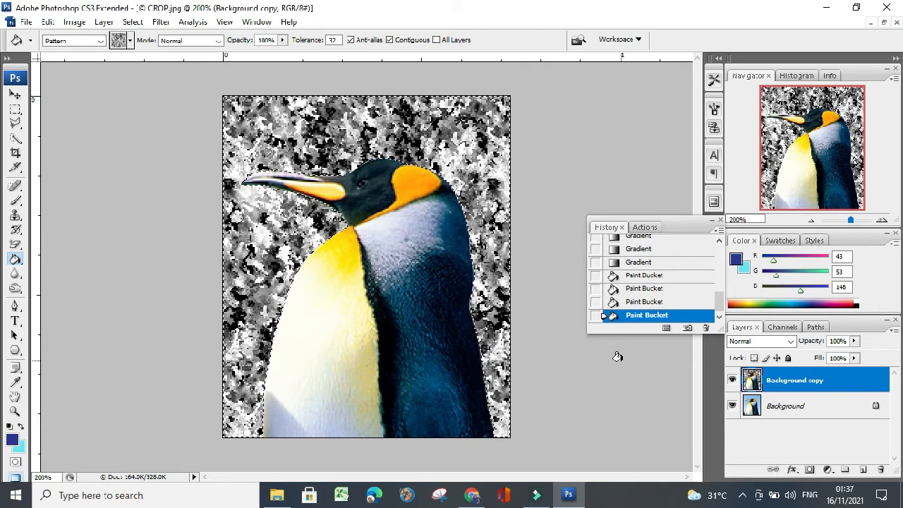
{"action": "left_click", "coordinate": [641, 290]}
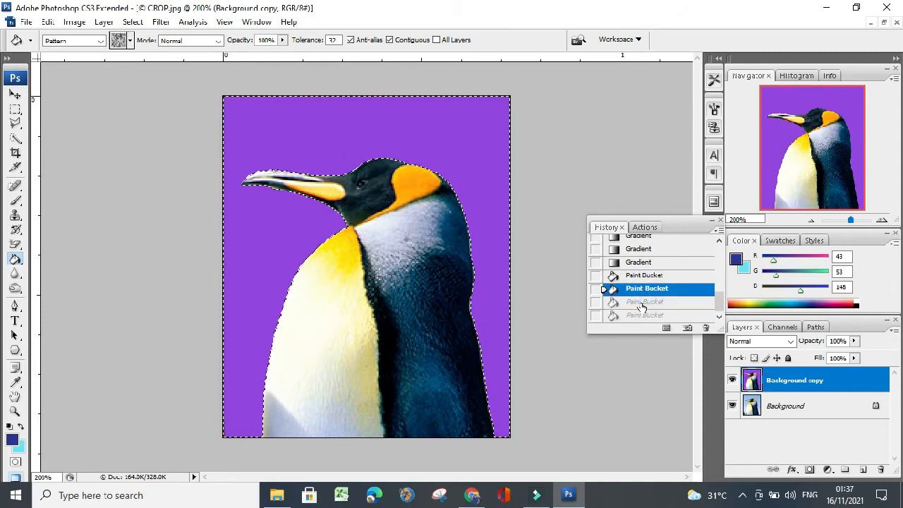
{"action": "left_click", "coordinate": [639, 302]}
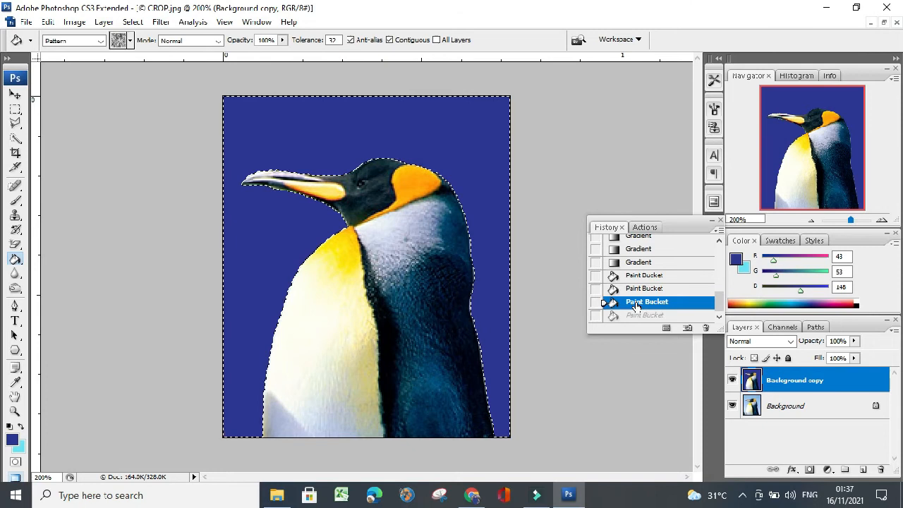
{"action": "left_click", "coordinate": [719, 223]}
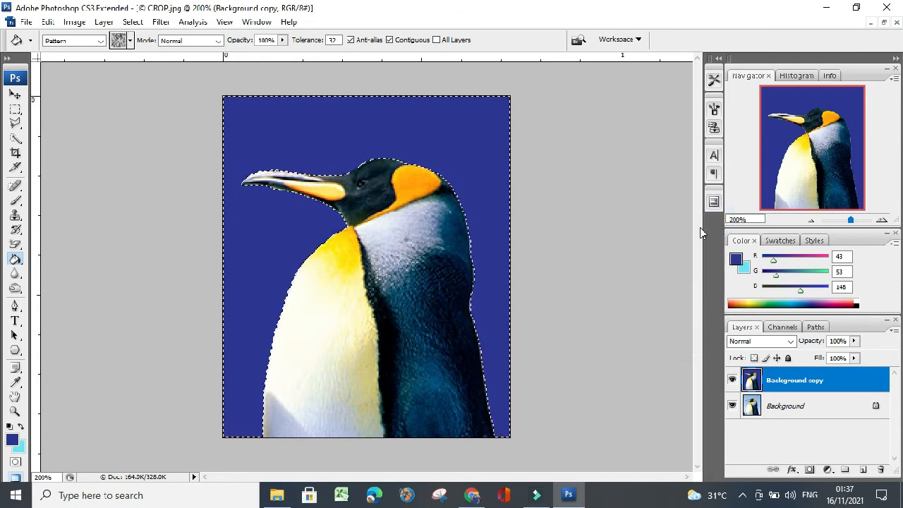
Fill the dark blue sky with the chosen texture pattern at 53% opacity
{"action": "left_click", "coordinate": [282, 41]}
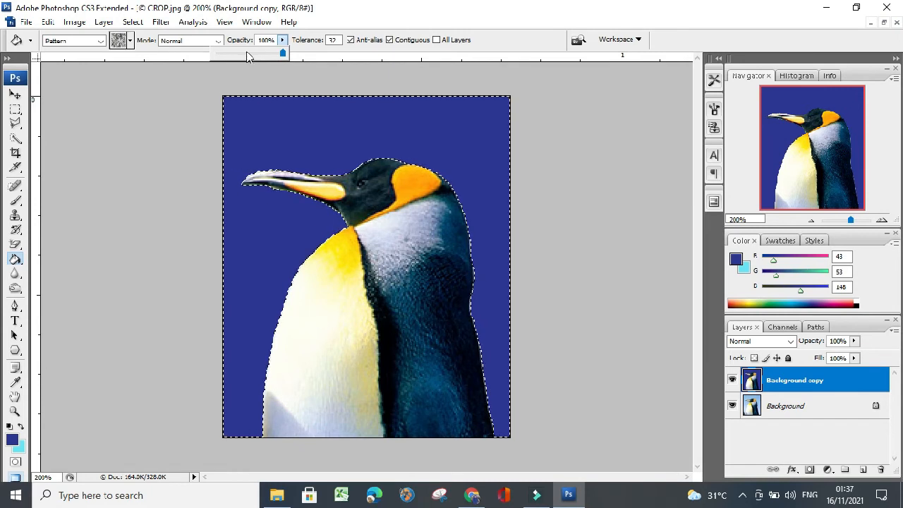
{"action": "left_click", "coordinate": [251, 54]}
{"action": "left_click", "coordinate": [265, 118]}
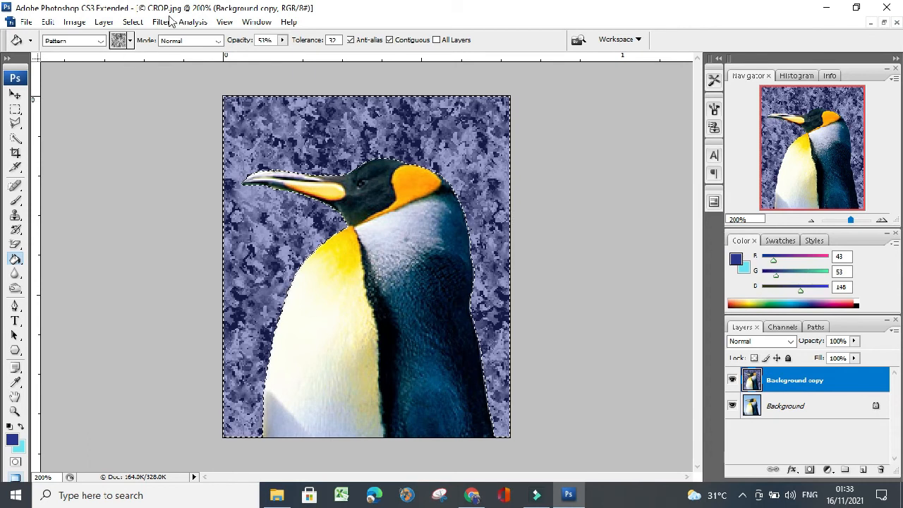
Deselect the sky around the penguin
{"action": "left_click", "coordinate": [134, 22]}
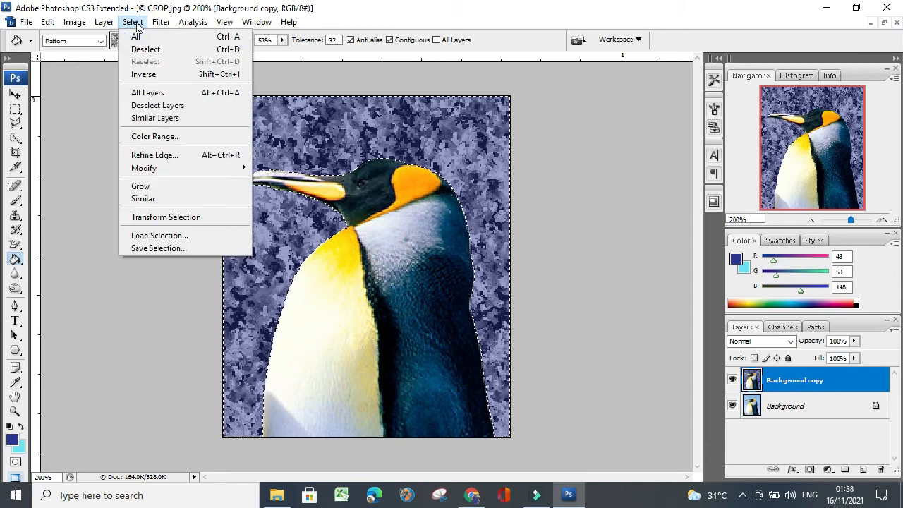
{"action": "left_click", "coordinate": [154, 52]}
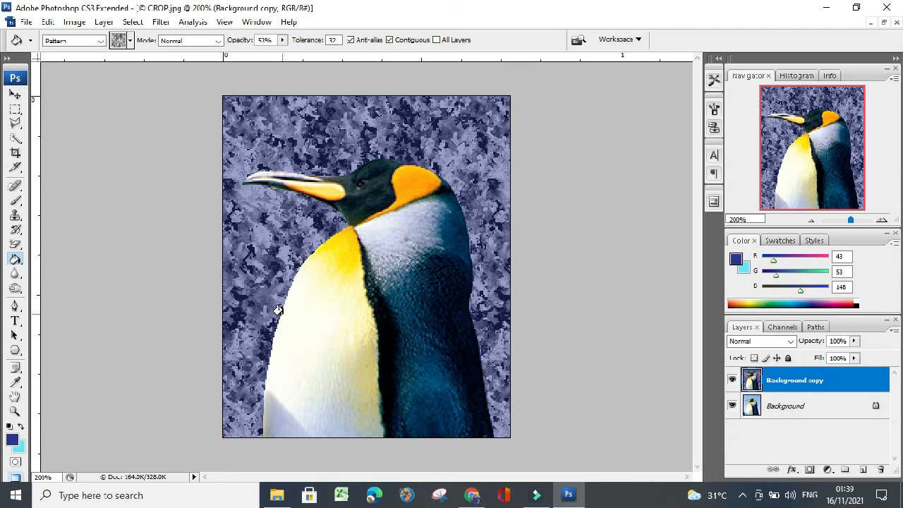
{"action": "left_click", "coordinate": [883, 221]}
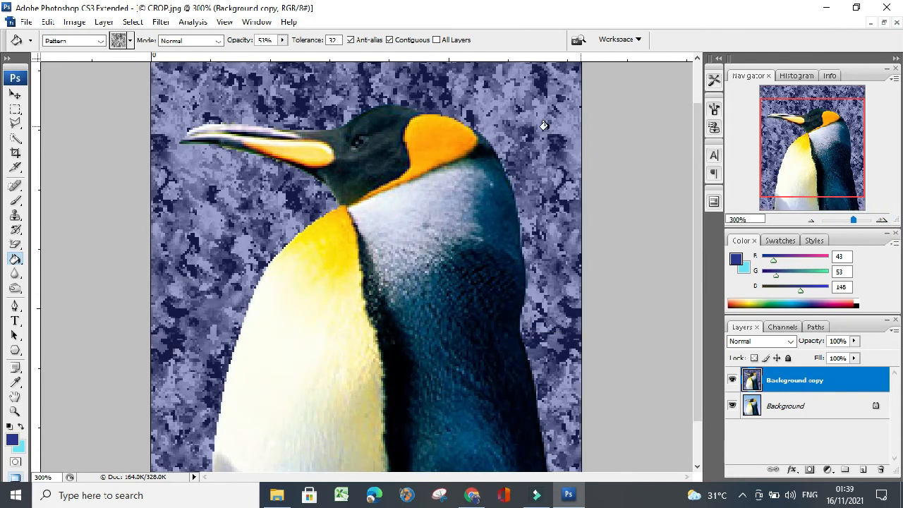
Soften the jagged edge of the penguin's yellow and white front with the Blur tool, from the throat down to the belly
{"action": "left_click", "coordinate": [883, 221]}
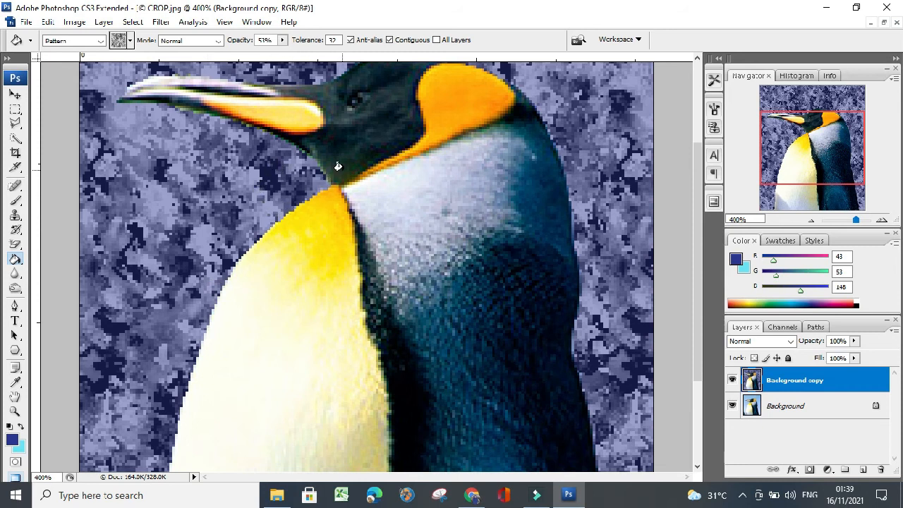
{"action": "left_click", "coordinate": [16, 273]}
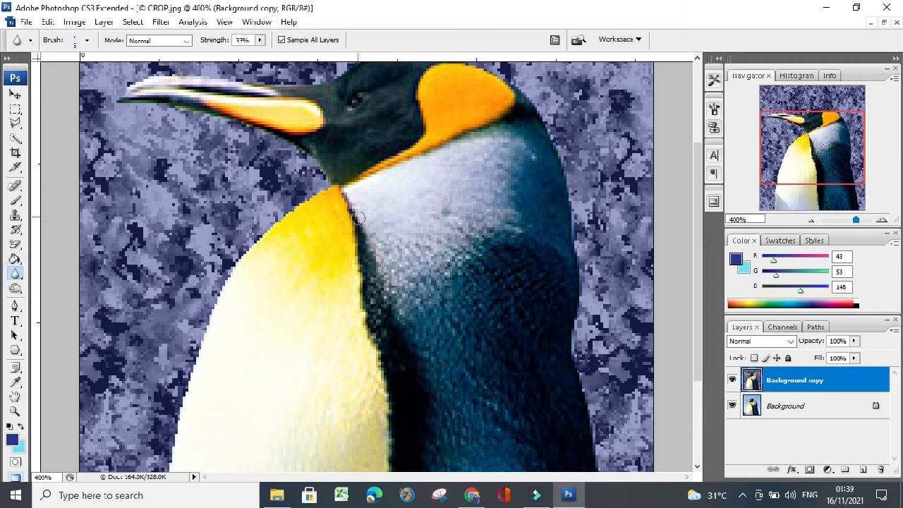
{"action": "mouse_move", "coordinate": [322, 191]}
{"action": "left_mouse_down"}
{"action": "mouse_move", "coordinate": [307, 198]}
{"action": "mouse_move", "coordinate": [338, 191]}
{"action": "left_mouse_up"}
{"action": "mouse_move", "coordinate": [271, 226]}
{"action": "left_mouse_down"}
{"action": "mouse_move", "coordinate": [211, 297]}
{"action": "mouse_move", "coordinate": [178, 407]}
{"action": "left_mouse_up"}
{"action": "scroll", "coordinate": [283, 328], "scroll_direction": "down", "scroll_amount": 5}
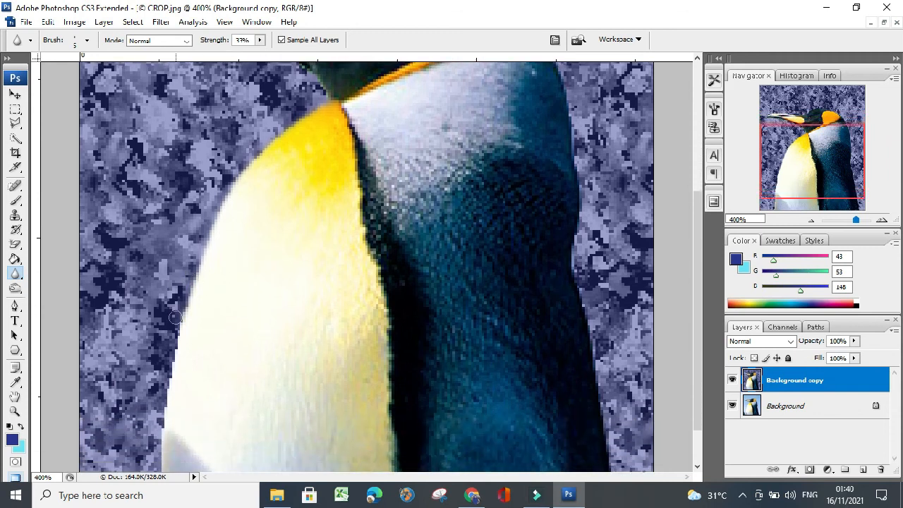
{"action": "scroll", "coordinate": [176, 318], "scroll_direction": "down", "scroll_amount": 1}
{"action": "left_click_drag", "start_coordinate": [181, 293], "coordinate": [178, 325]}
{"action": "scroll", "coordinate": [180, 310], "scroll_direction": "down", "scroll_amount": 1}
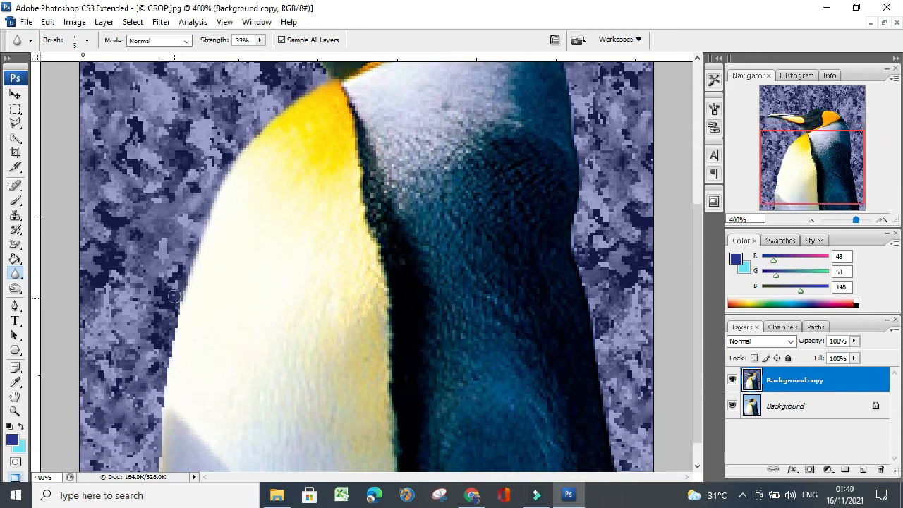
{"action": "scroll", "coordinate": [180, 299], "scroll_direction": "down", "scroll_amount": 2}
{"action": "scroll", "coordinate": [184, 272], "scroll_direction": "down", "scroll_amount": 1}
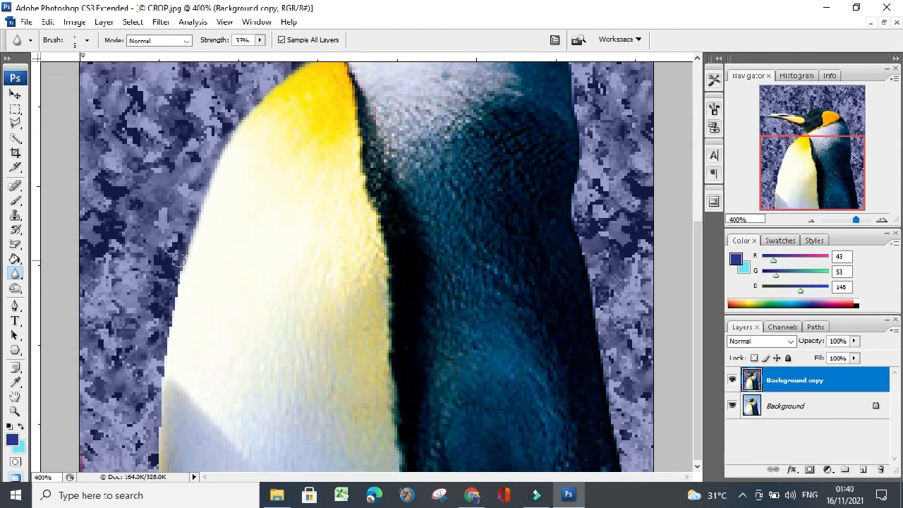
{"action": "left_click_drag", "start_coordinate": [182, 266], "coordinate": [159, 429]}
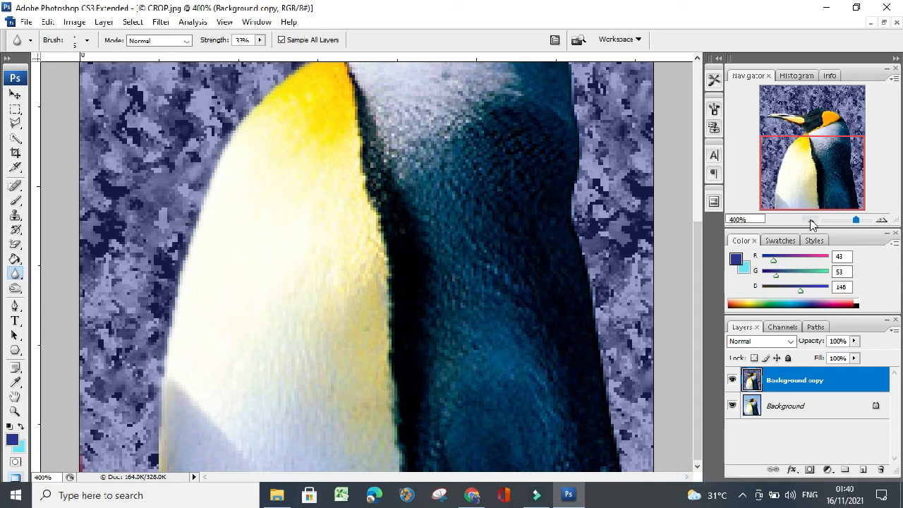
Blur the rest of the penguin's outline, from the base of its back up around the head and beak
{"action": "left_click", "coordinate": [810, 221]}
{"action": "left_click", "coordinate": [810, 221]}
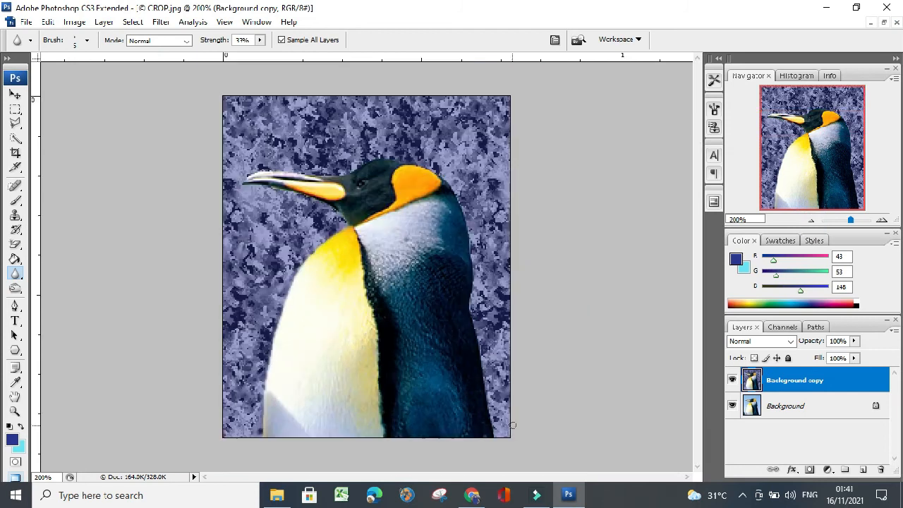
{"action": "left_click_drag", "start_coordinate": [494, 436], "coordinate": [493, 432]}
{"action": "left_click_drag", "start_coordinate": [484, 382], "coordinate": [478, 334]}
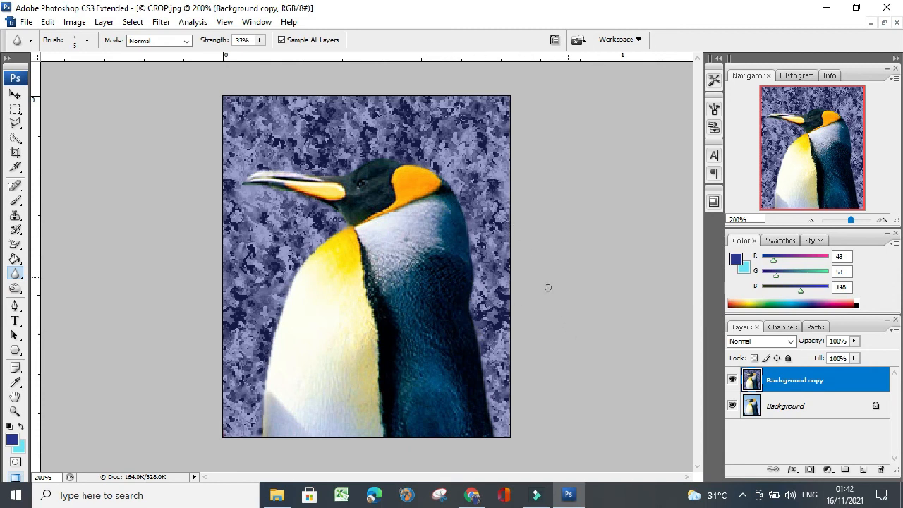
{"action": "left_click", "coordinate": [883, 221]}
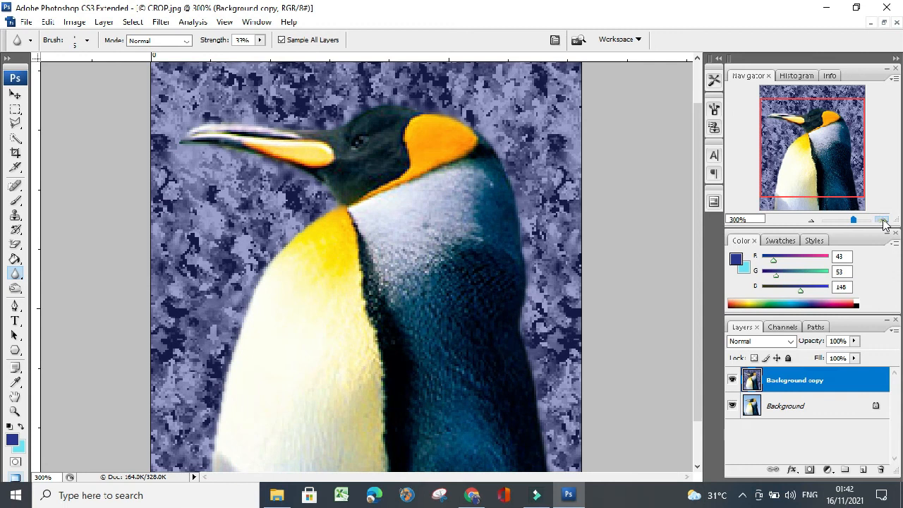
{"action": "left_click", "coordinate": [882, 221]}
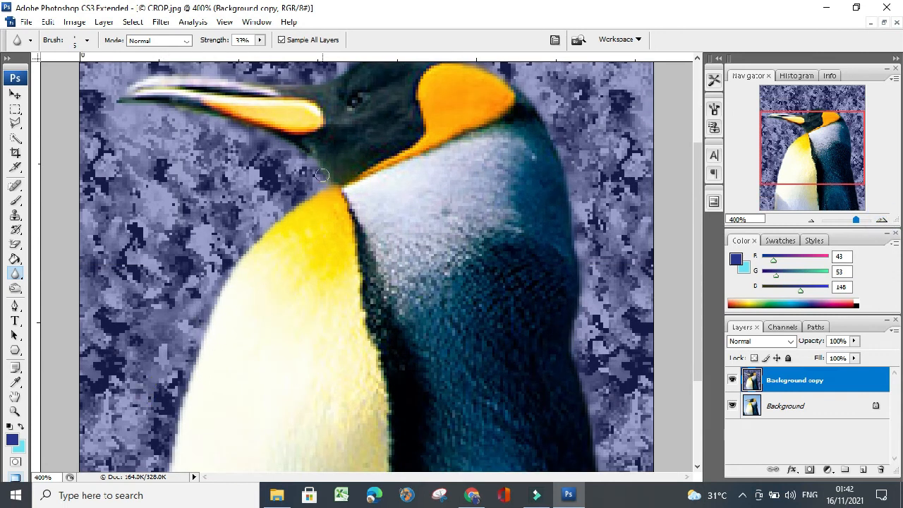
{"action": "left_click", "coordinate": [810, 224]}
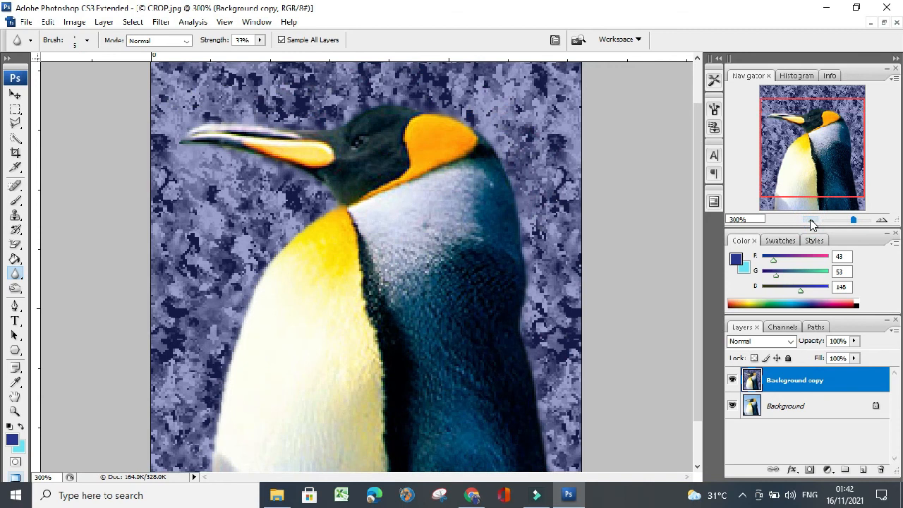
{"action": "left_click", "coordinate": [810, 220]}
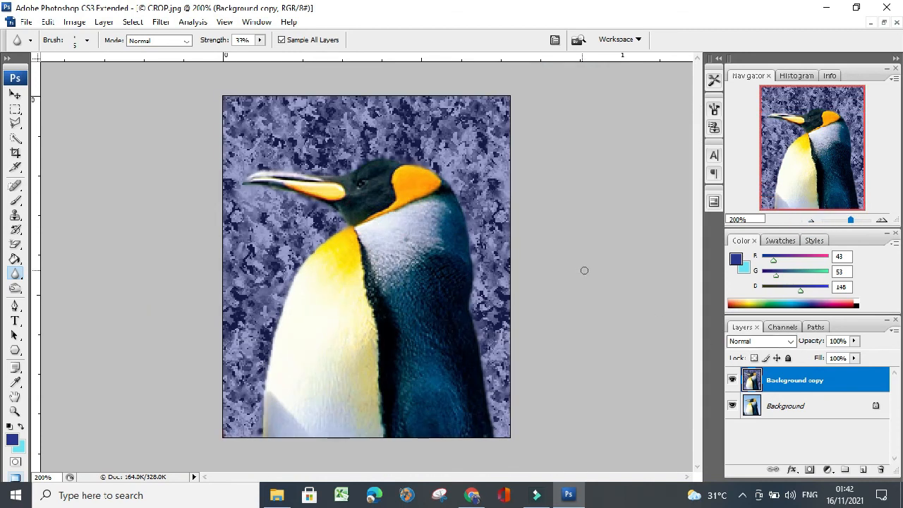